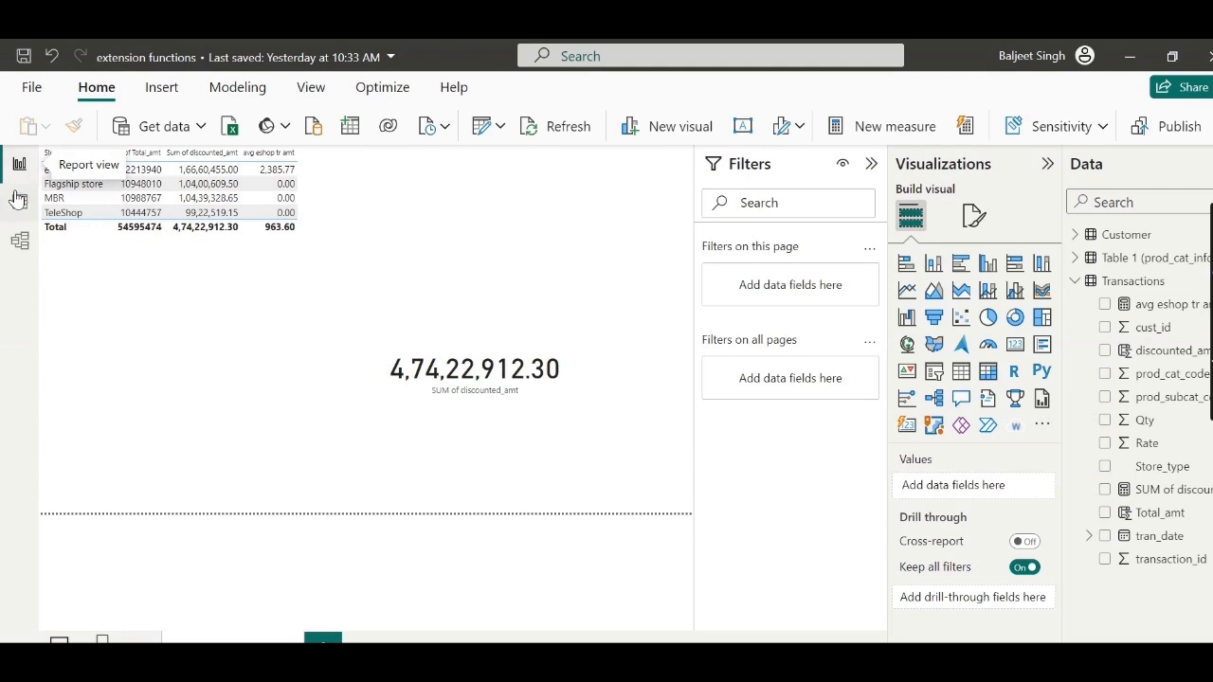
Switch to the table view and display the data of the Customer table
{"action": "left_click", "coordinate": [21, 203]}
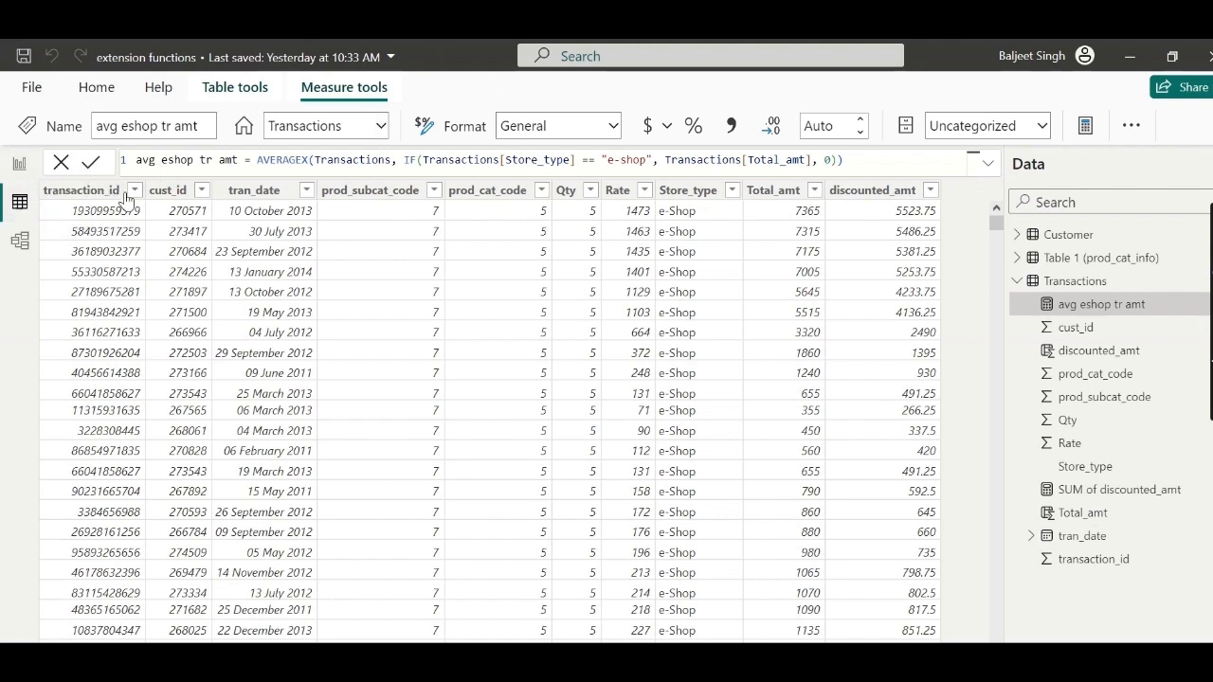
{"action": "left_click", "coordinate": [1019, 282]}
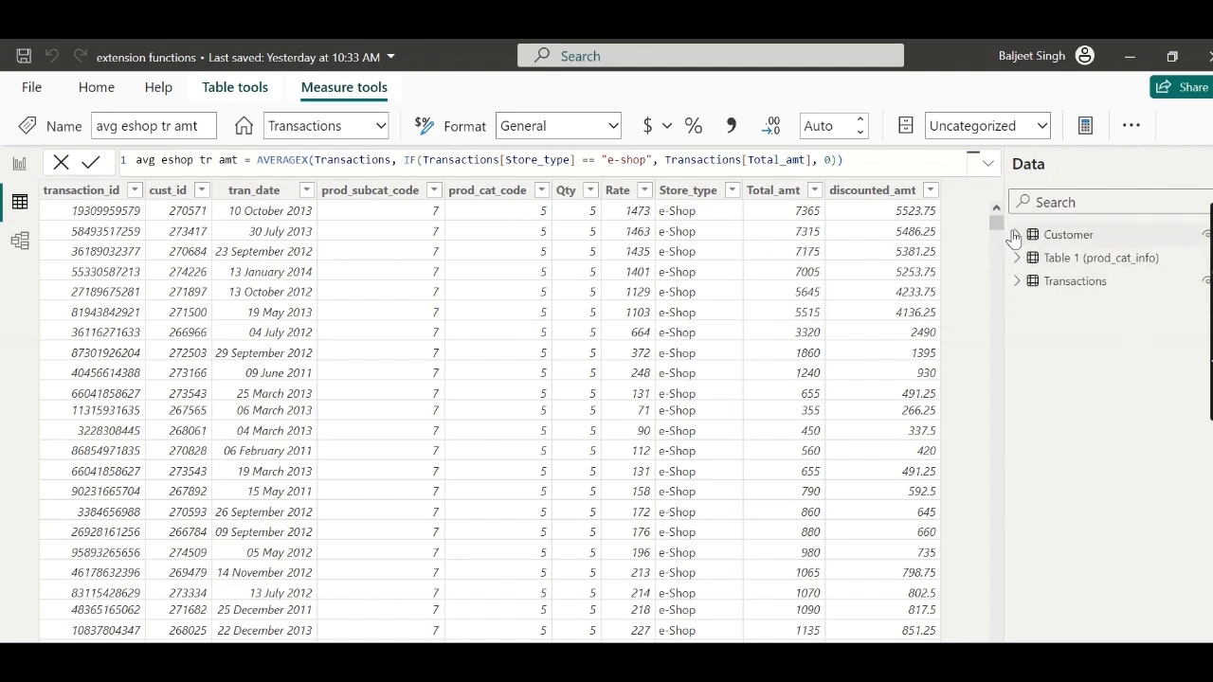
{"action": "left_click", "coordinate": [1016, 235]}
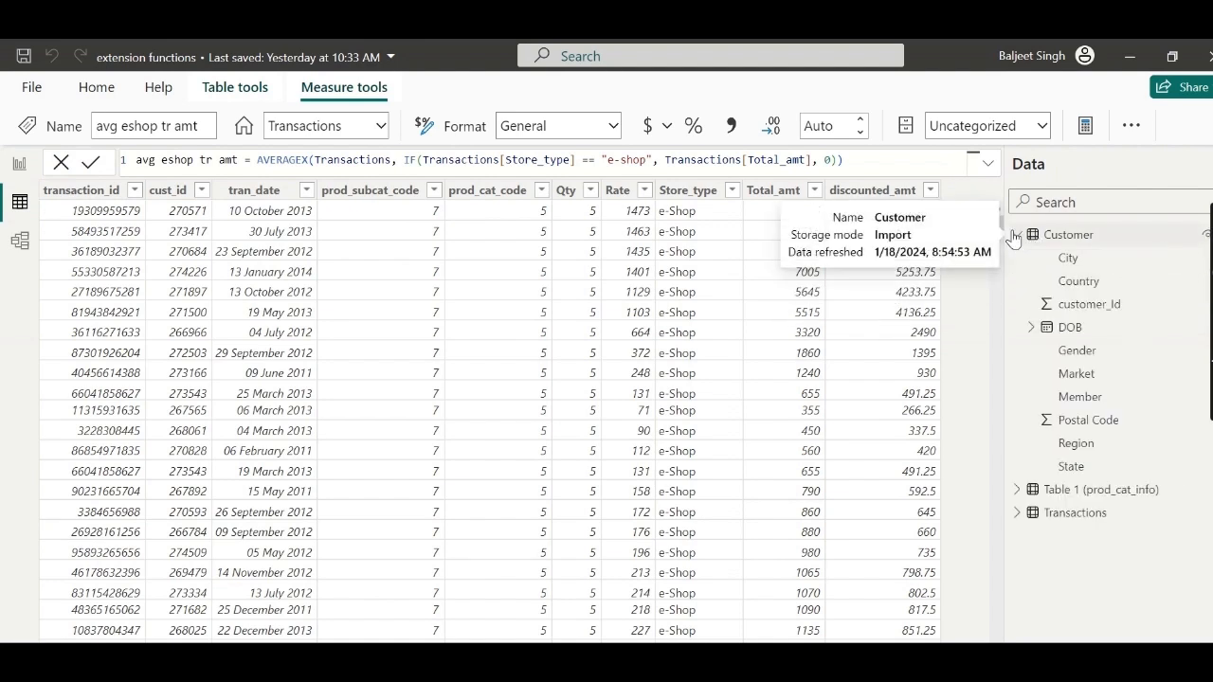
{"action": "left_click", "coordinate": [1050, 236]}
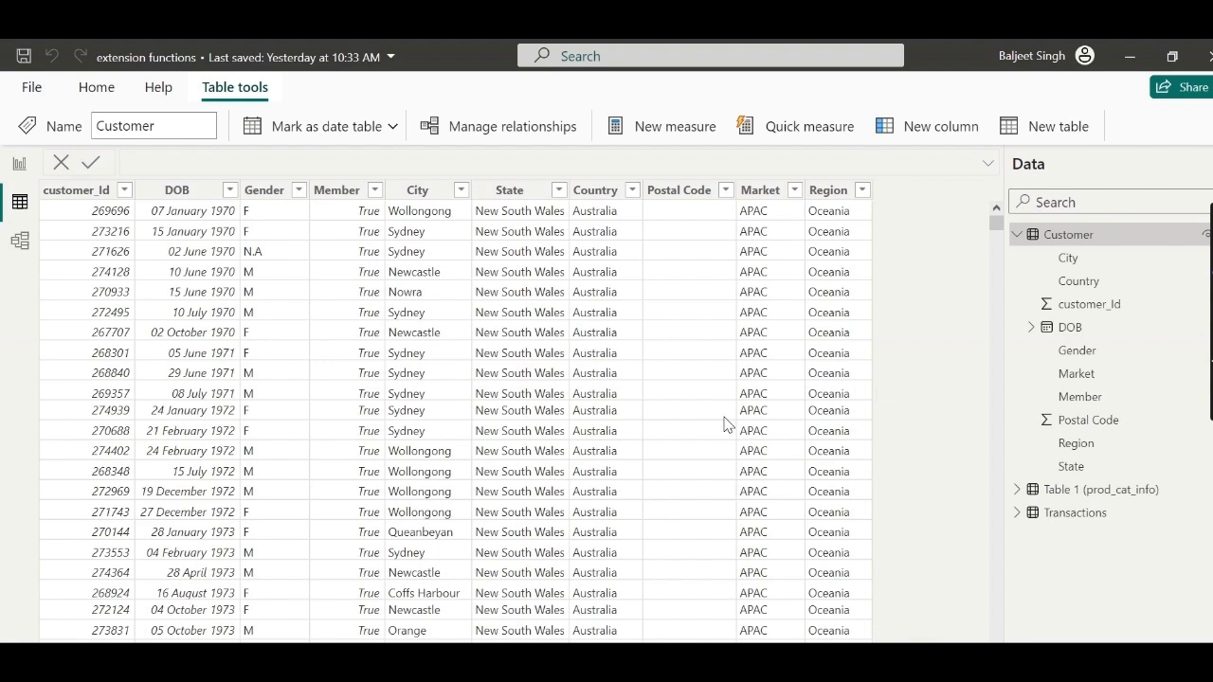
Delete the Postal Code column from the Customer table and confirm the deletion
{"action": "left_click", "coordinate": [726, 194]}
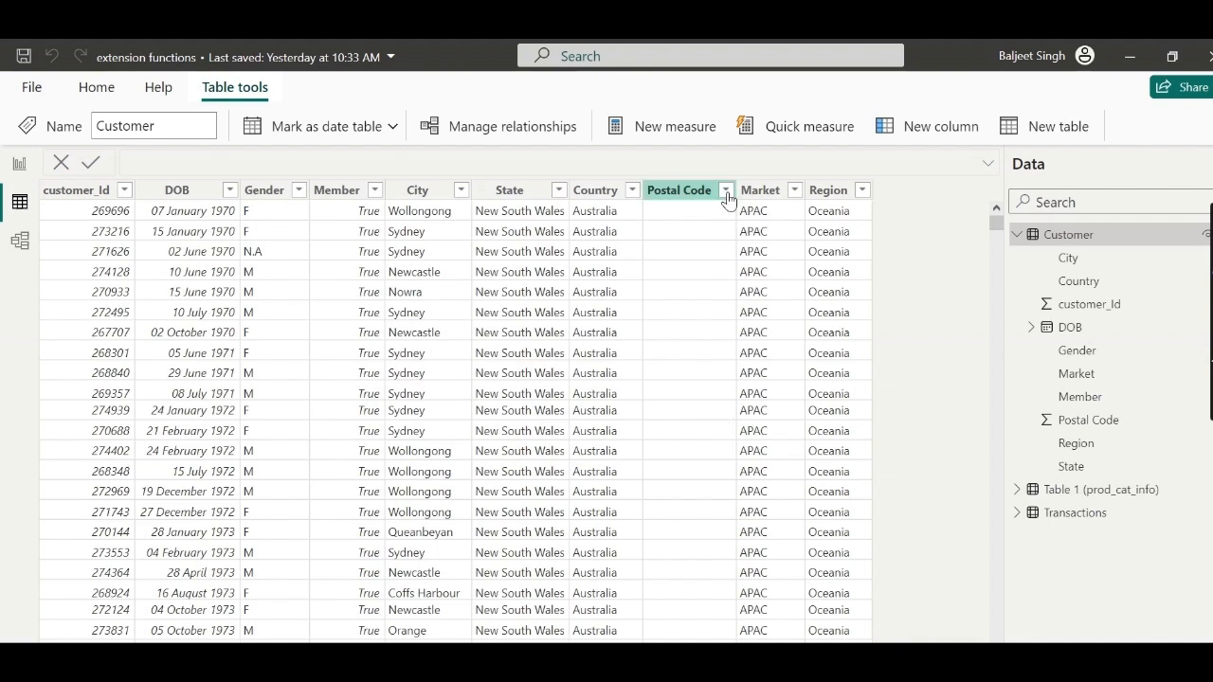
{"action": "left_click", "coordinate": [726, 192]}
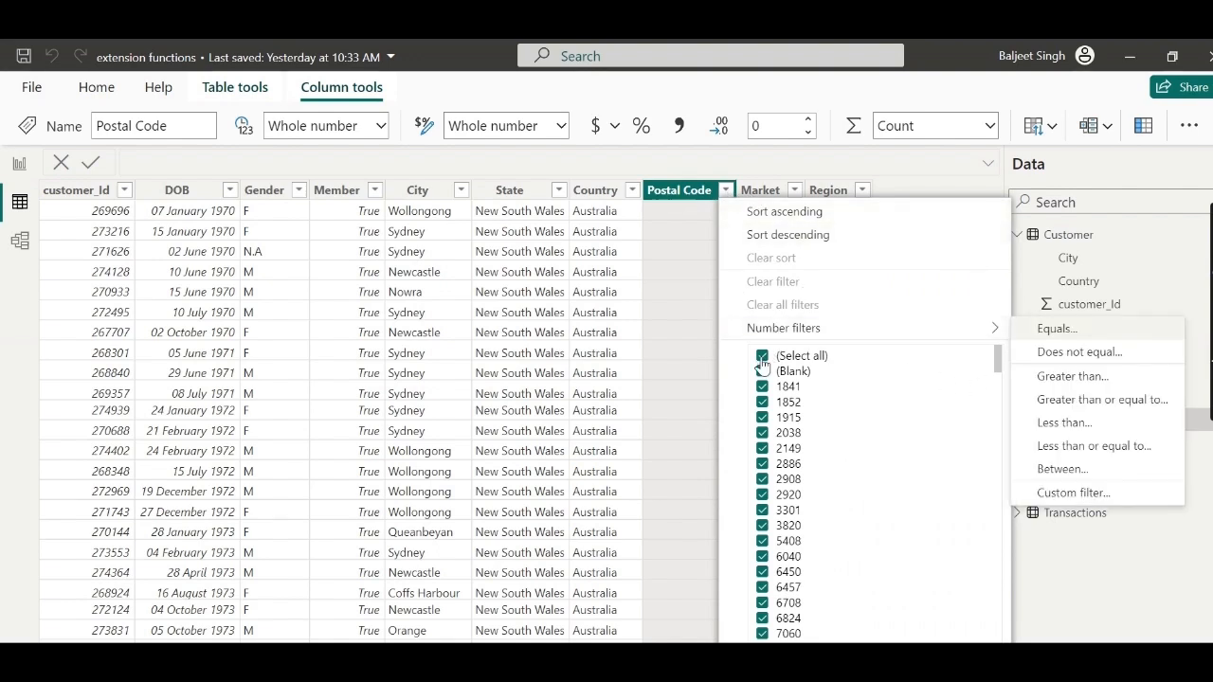
{"action": "left_click", "coordinate": [709, 196]}
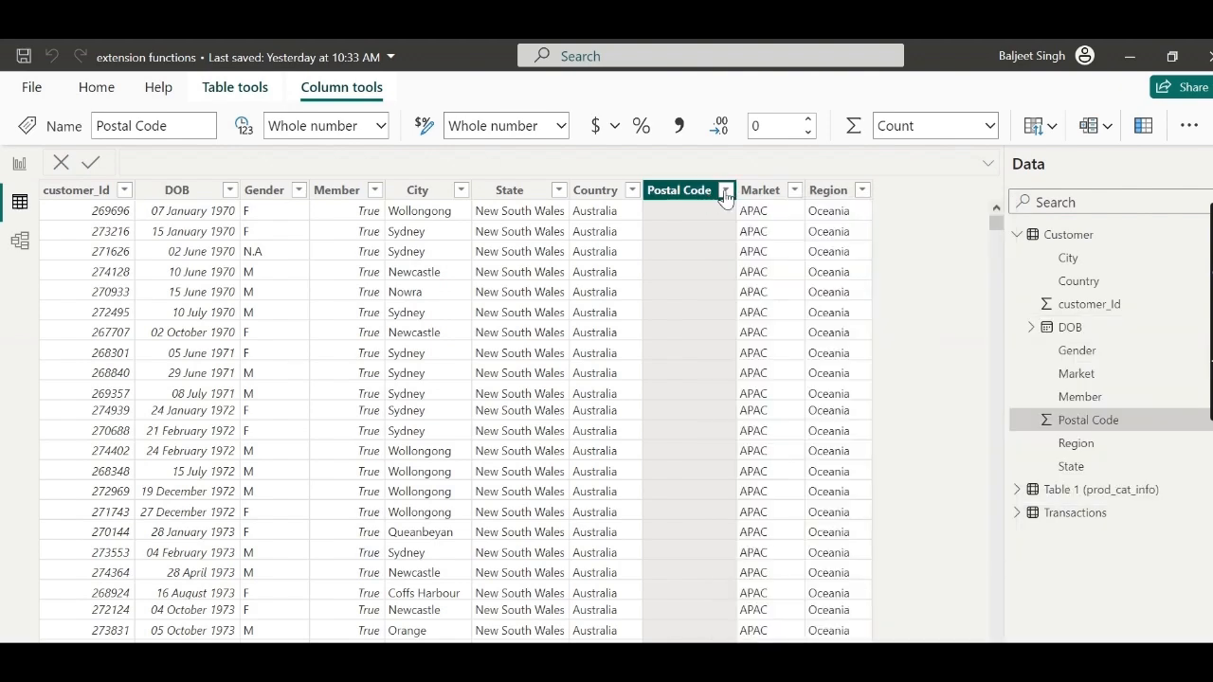
{"action": "right_click", "coordinate": [725, 196]}
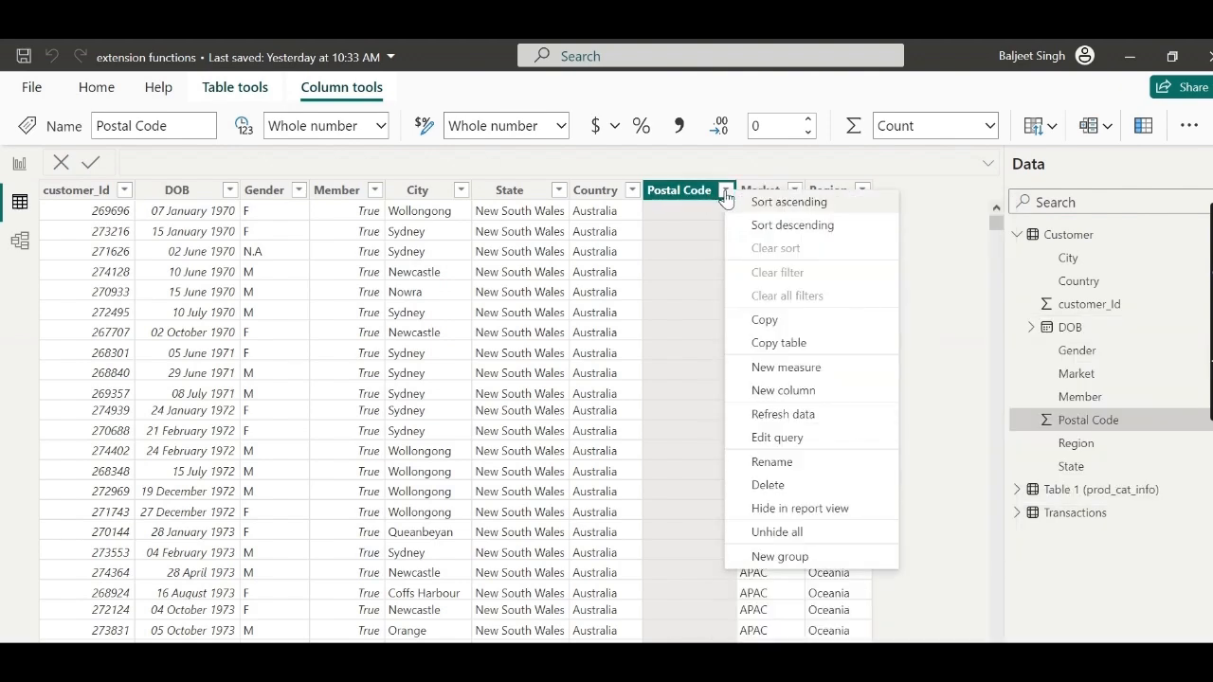
{"action": "left_click", "coordinate": [769, 485]}
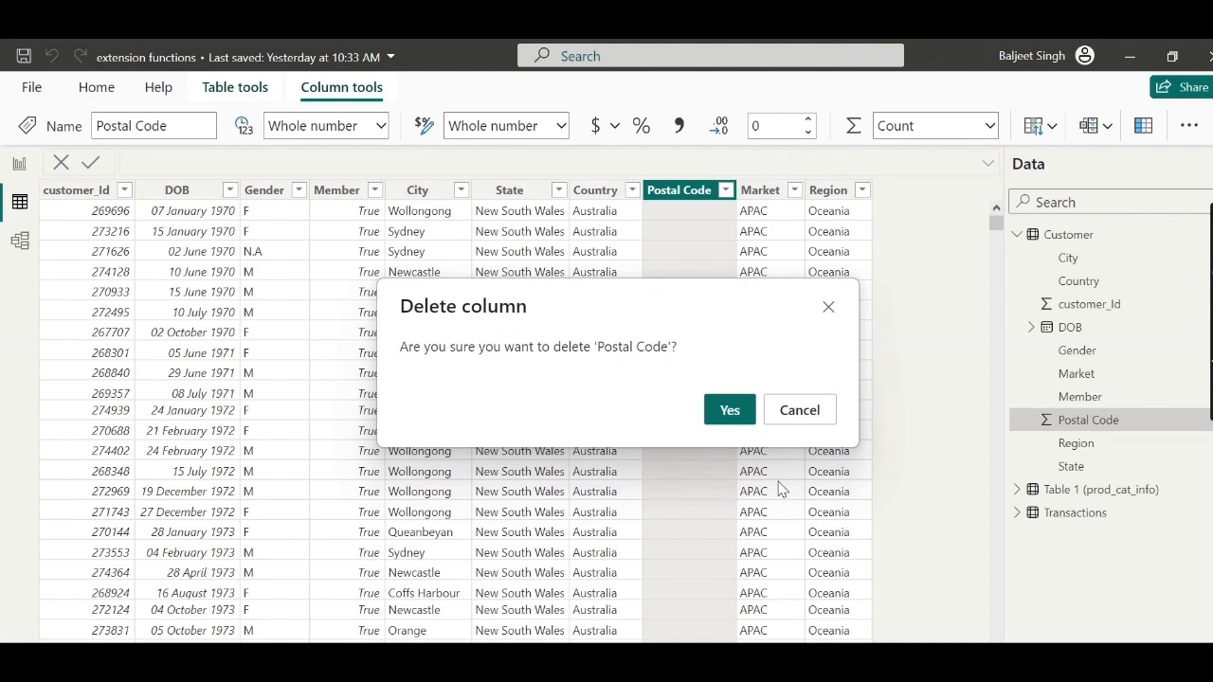
{"action": "left_click", "coordinate": [720, 414]}
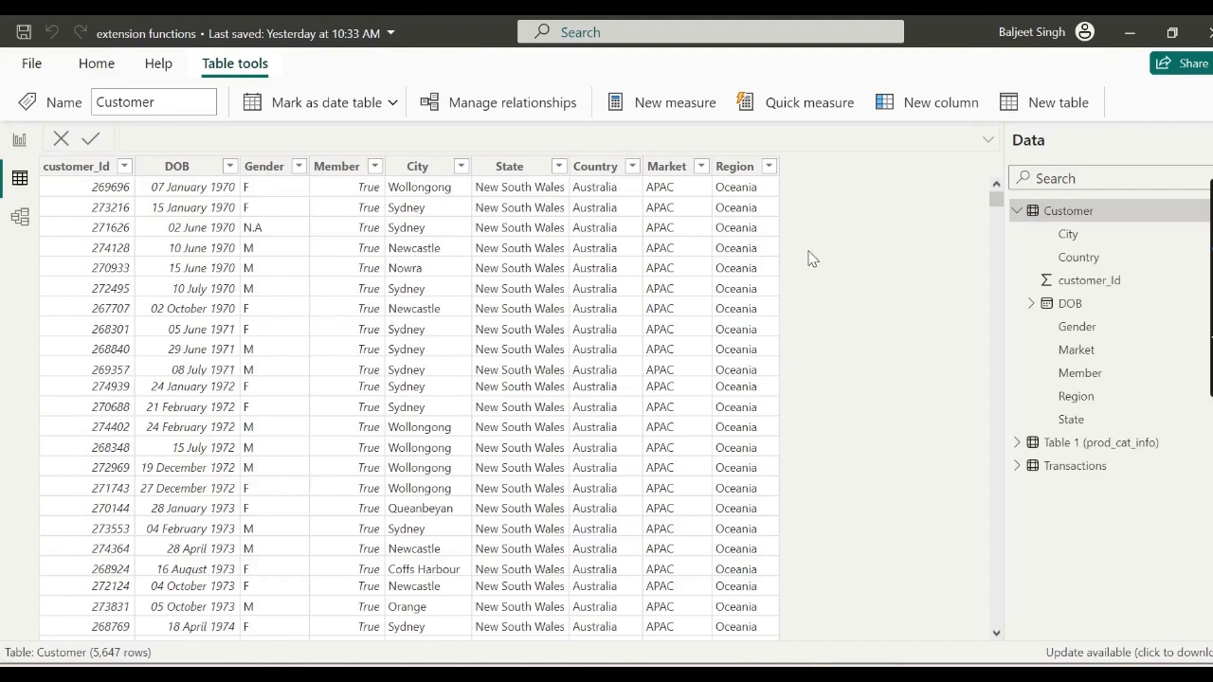
Add a new calculated column to the Customer table and name it "Gender BLANK" in its formula
{"action": "left_click", "coordinate": [905, 110]}
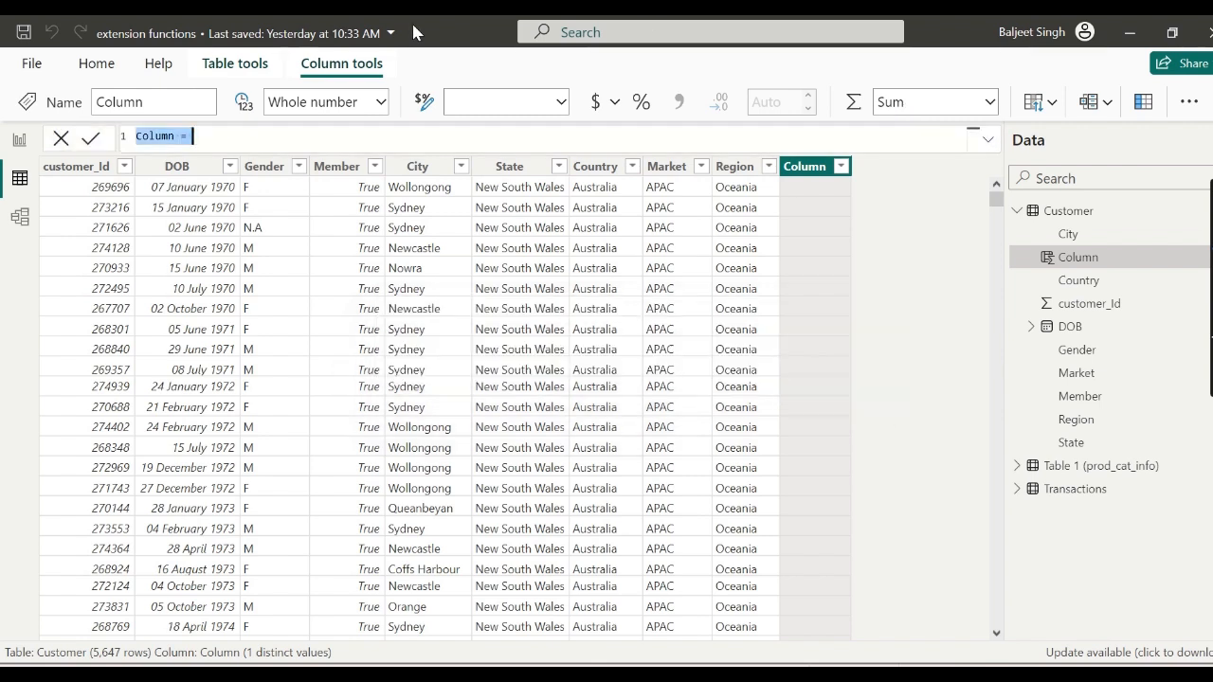
{"action": "left_click", "coordinate": [174, 135]}
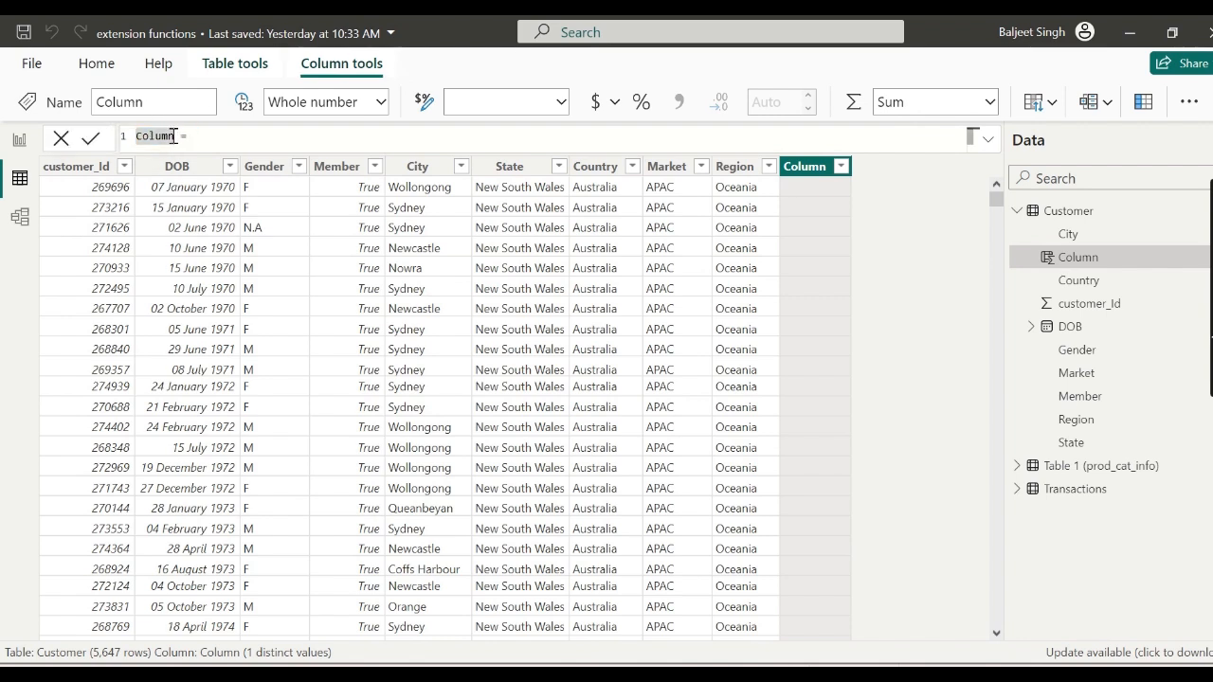
{"action": "type", "text": "Gender "}
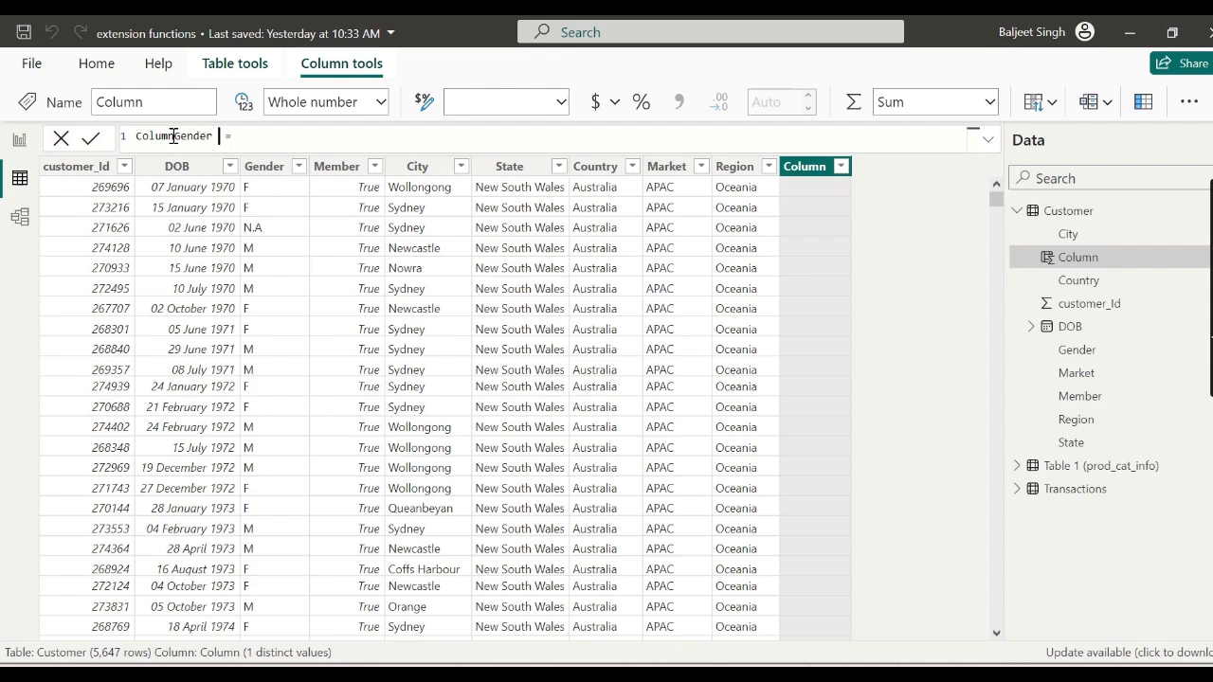
{"action": "type", "text": "BLANK"}
{"action": "double_click", "coordinate": [174, 136]}
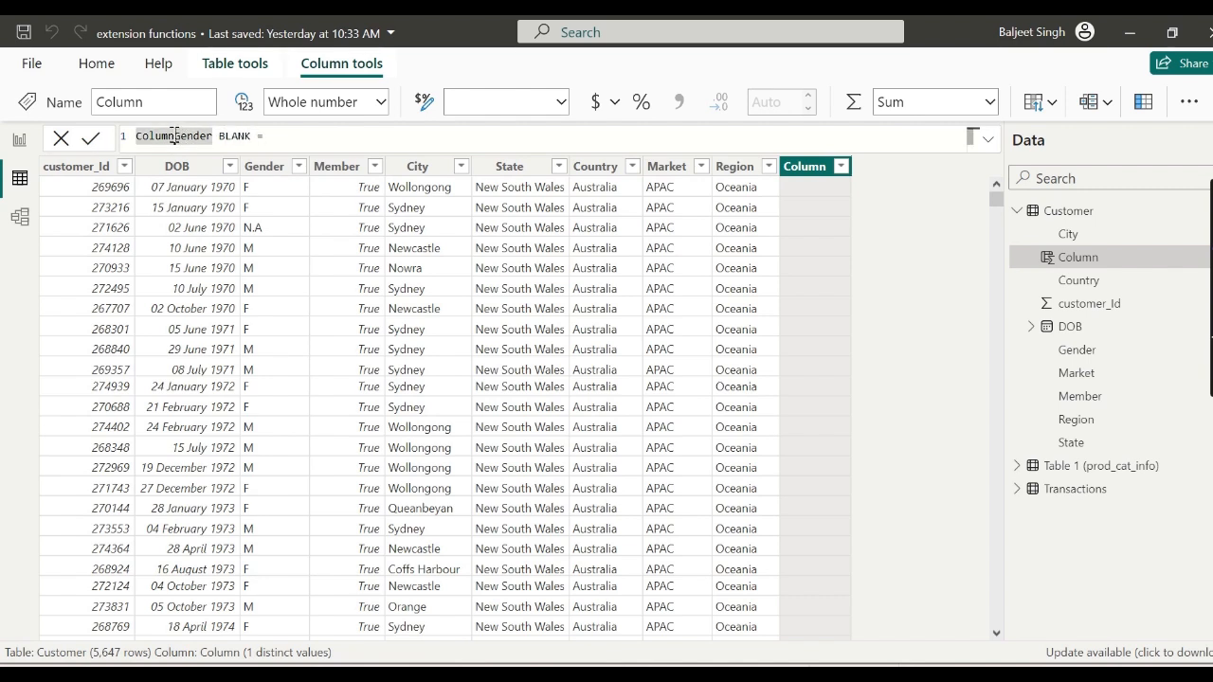
{"action": "left_click", "coordinate": [174, 135]}
{"action": "key", "text": "BackSpace"}
{"action": "key", "text": "BackSpace"}
{"action": "key", "text": "BackSpace"}
{"action": "key", "text": "BackSpace"}
{"action": "key", "text": "BackSpace"}
{"action": "key", "text": "BackSpace"}
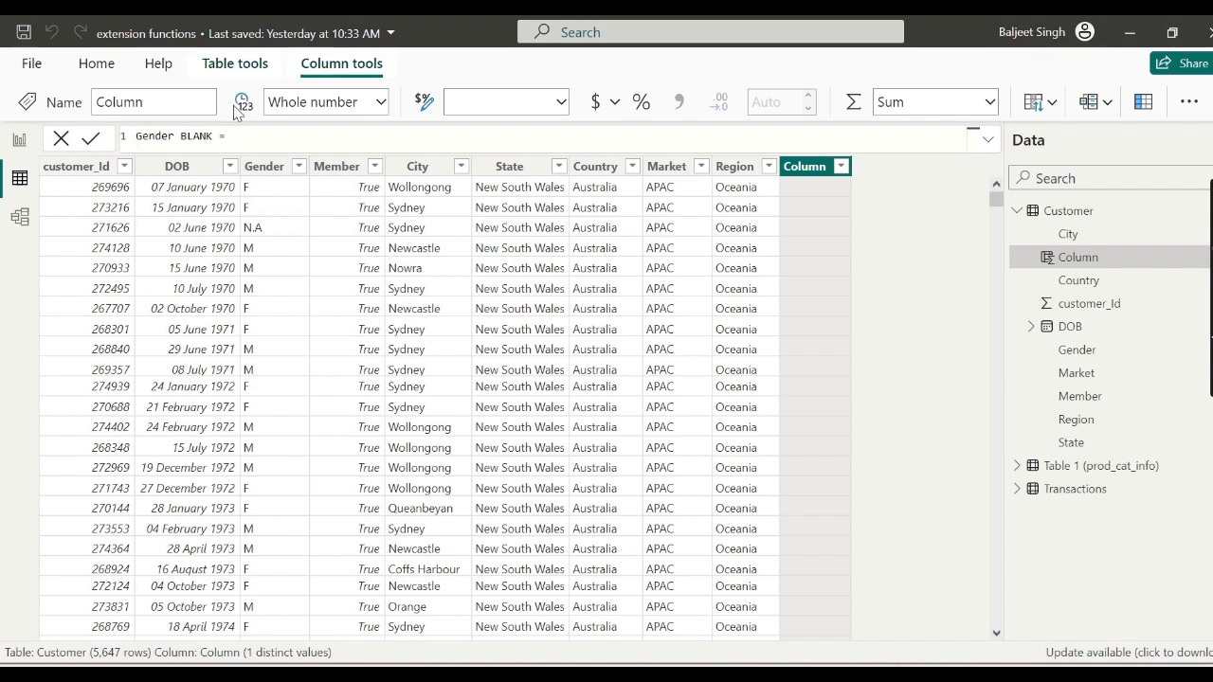
Define the Gender BLANK column as IF(Customer[Gender] = "N.A", BLANK(), Customer[Gender]) and commit the formula
{"action": "left_click", "coordinate": [258, 138]}
{"action": "type", "text": "IF"}
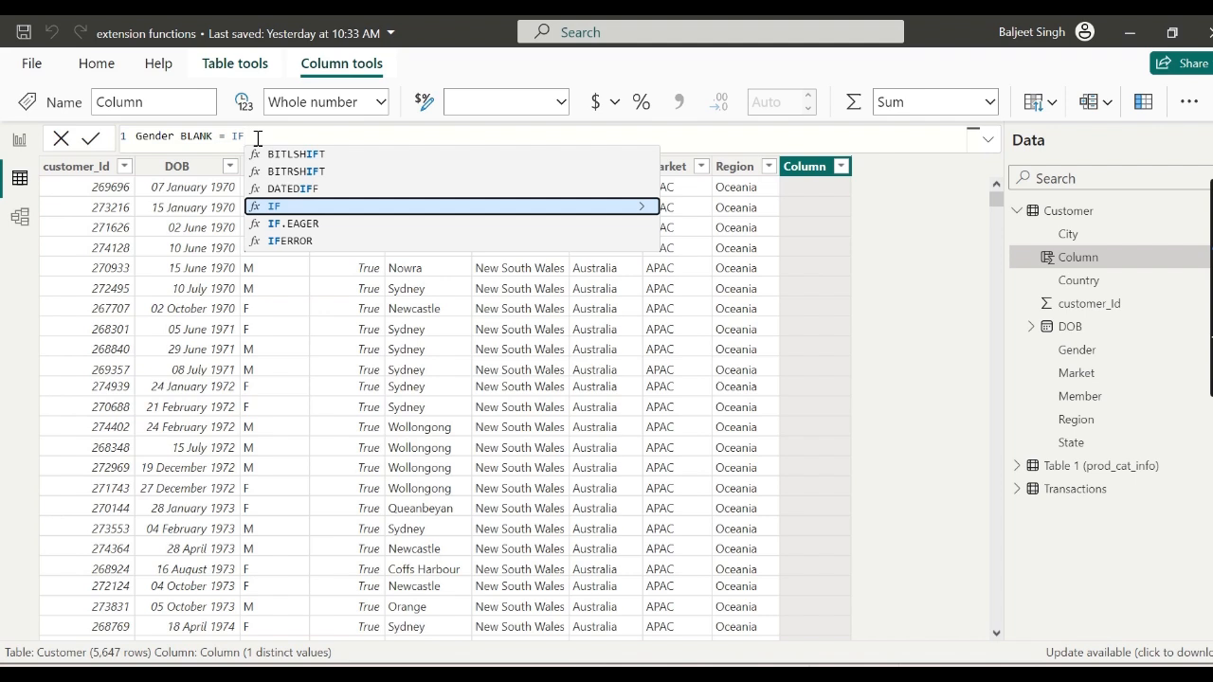
{"action": "type", "text": "("}
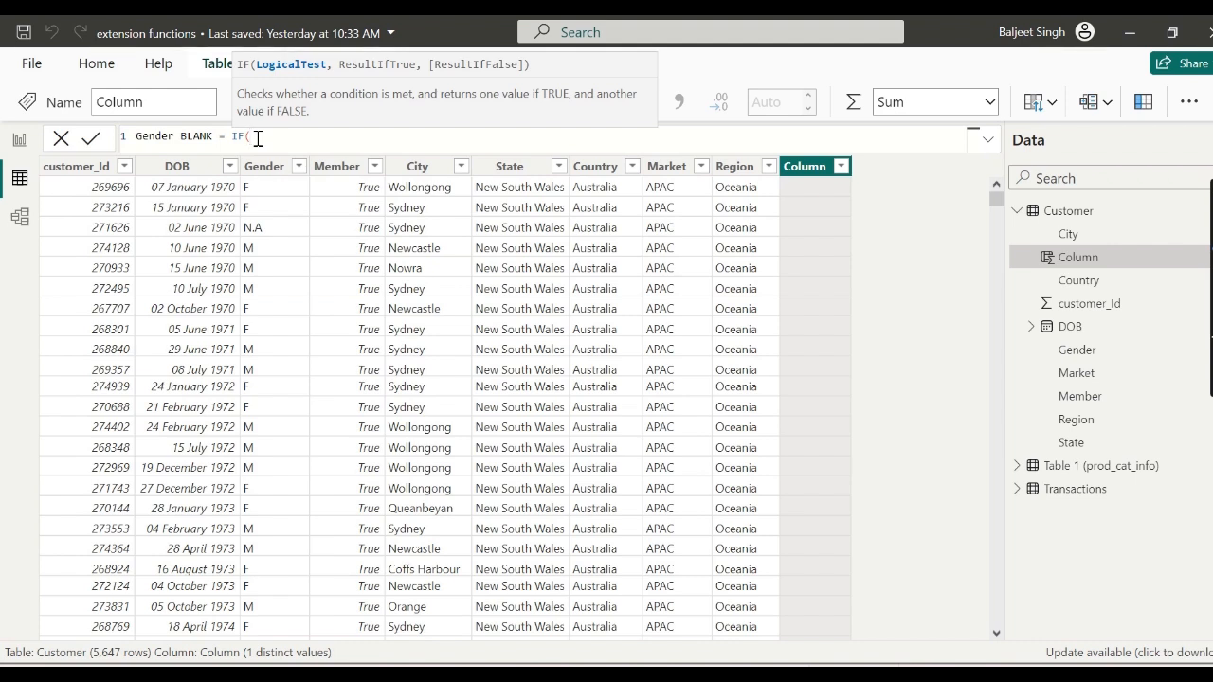
{"action": "type", "text": "Cus"}
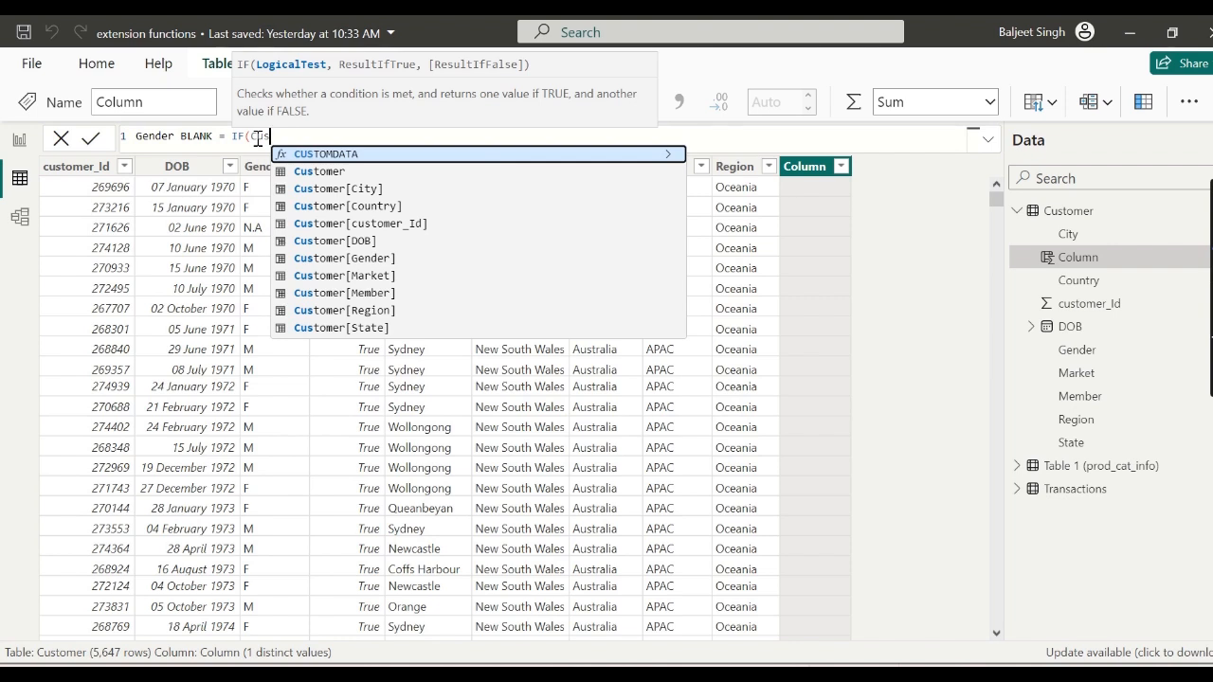
{"action": "left_click", "coordinate": [357, 258]}
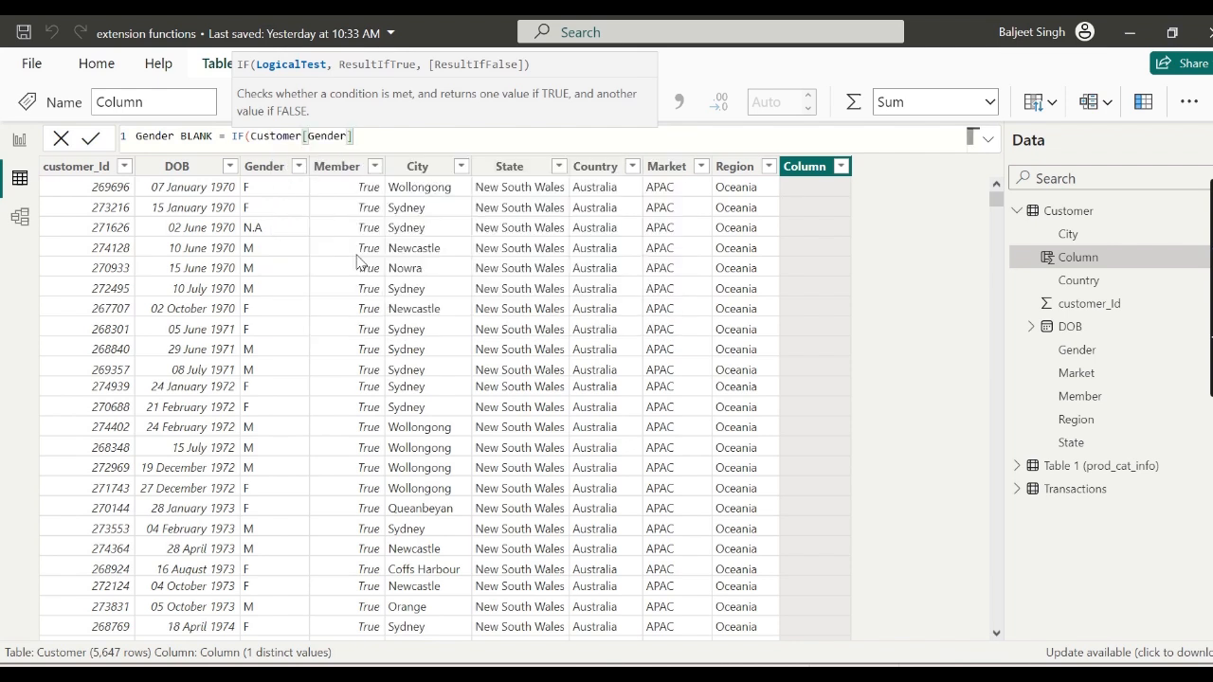
{"action": "type", "text": "= \"N.A\", BL"}
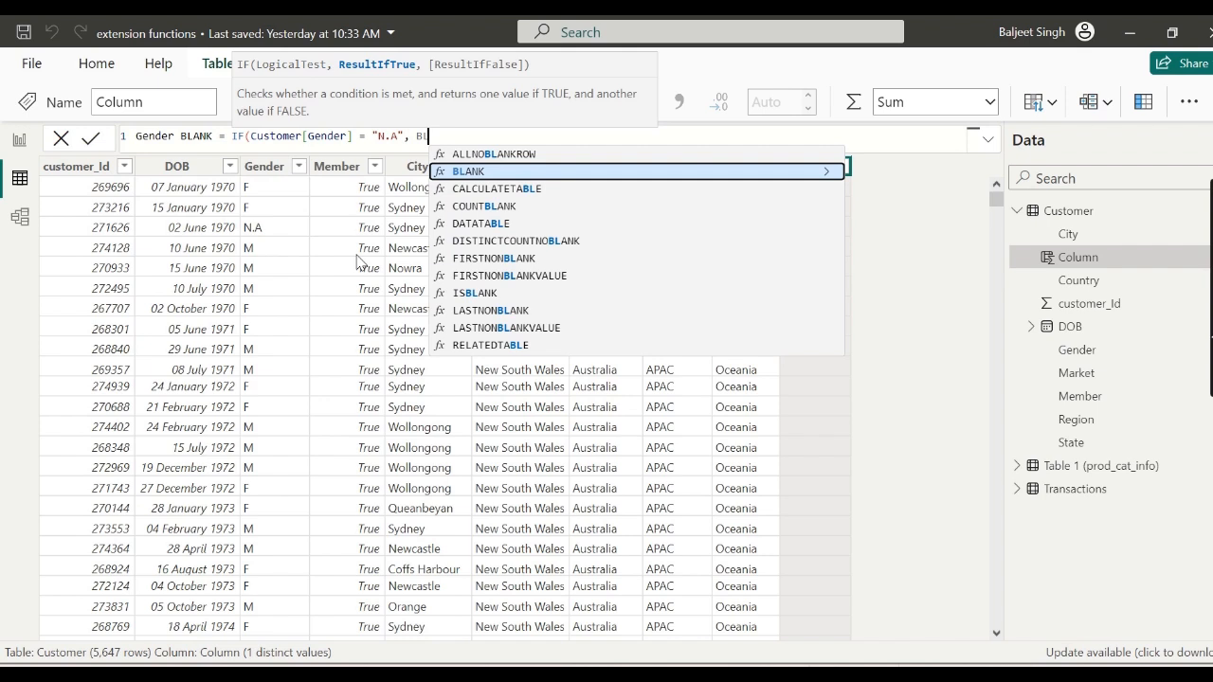
{"action": "type", "text": "ANK"}
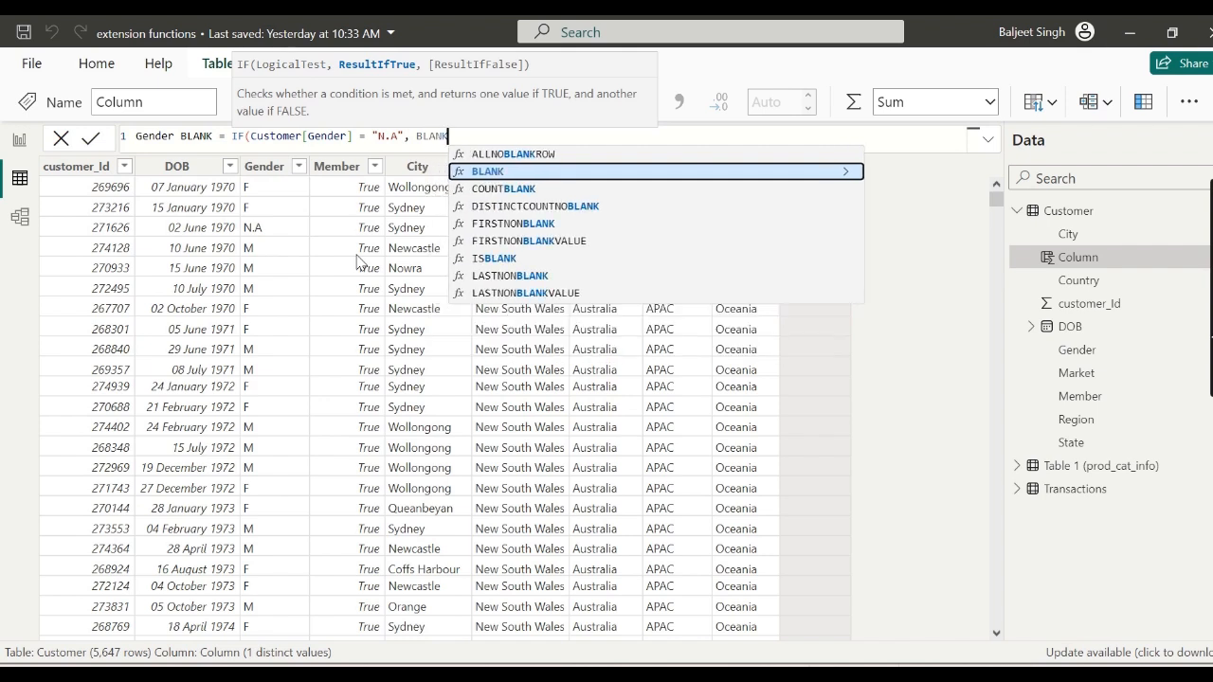
{"action": "type", "text": "(),"}
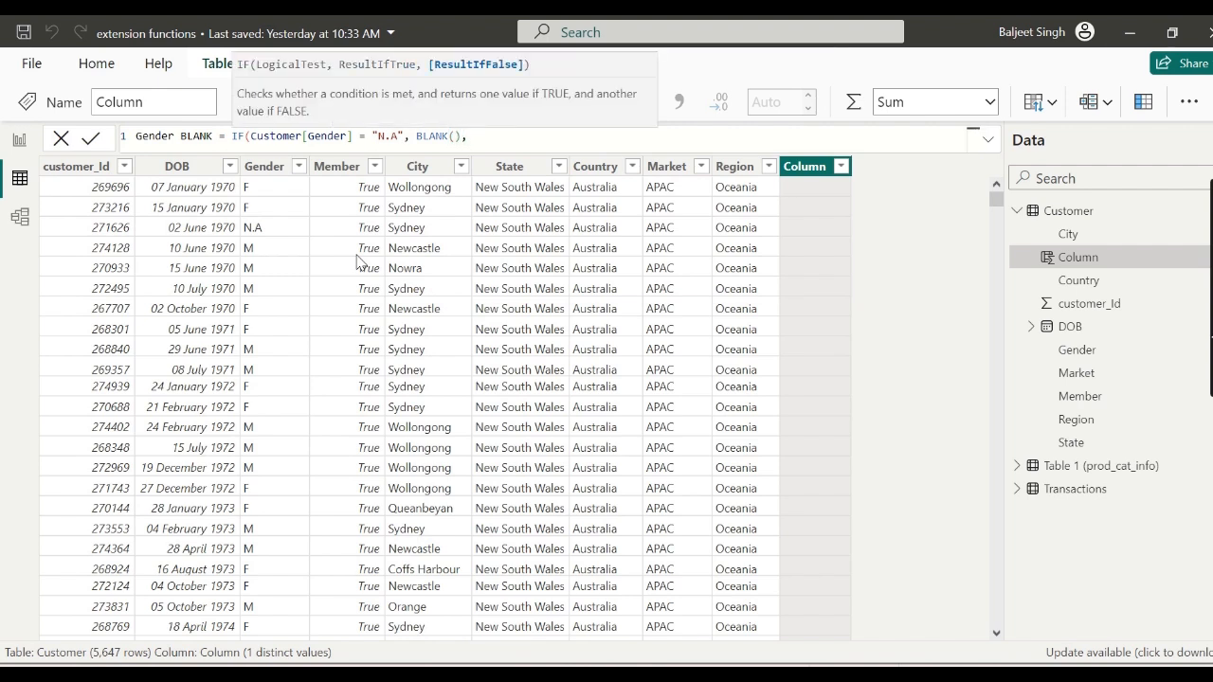
{"action": "type", "text": " C"}
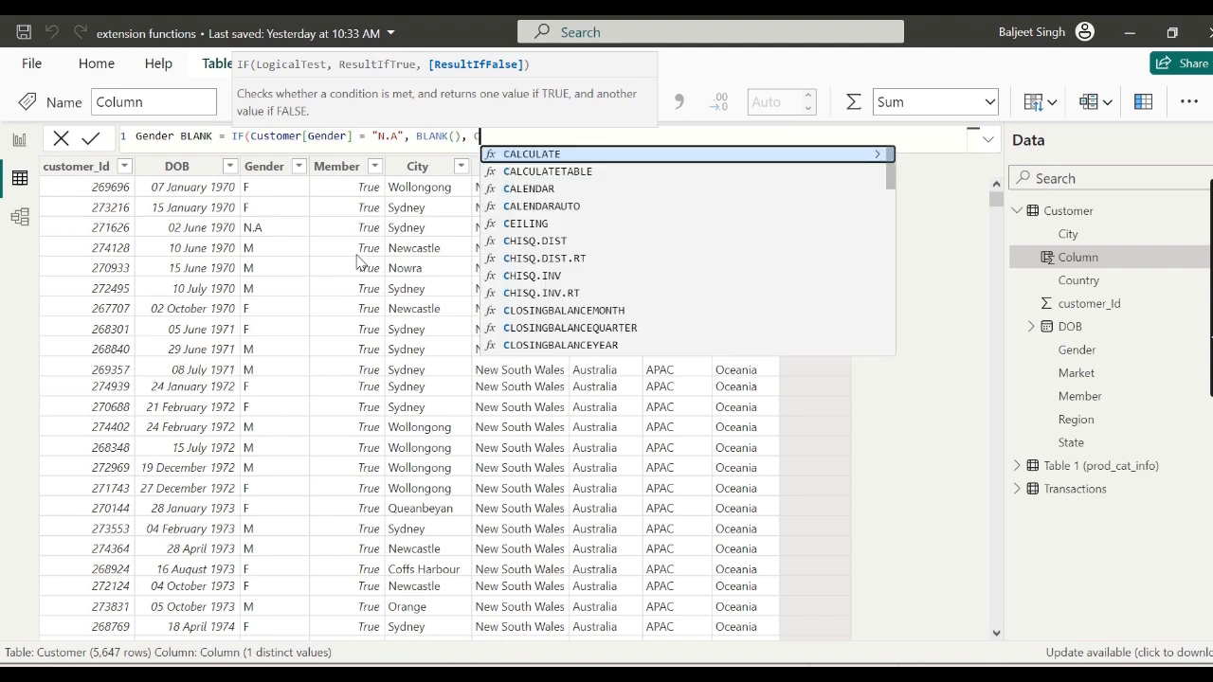
{"action": "type", "text": "us"}
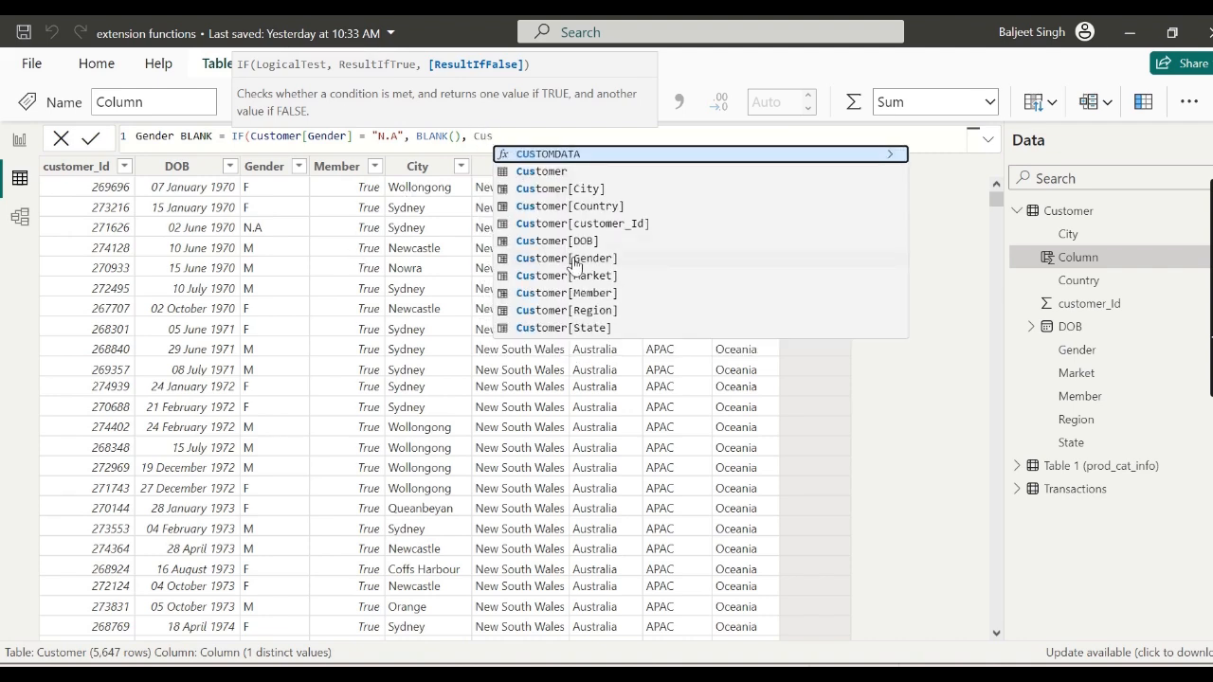
{"action": "left_click", "coordinate": [573, 263]}
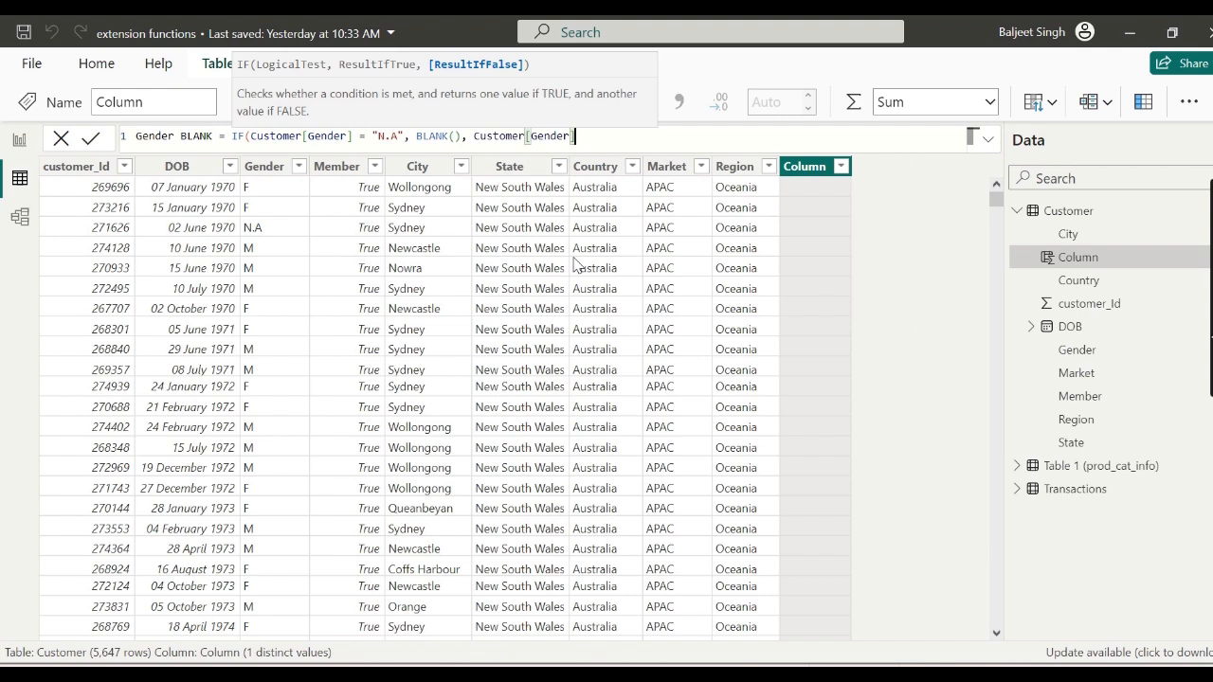
{"action": "type", "text": ")"}
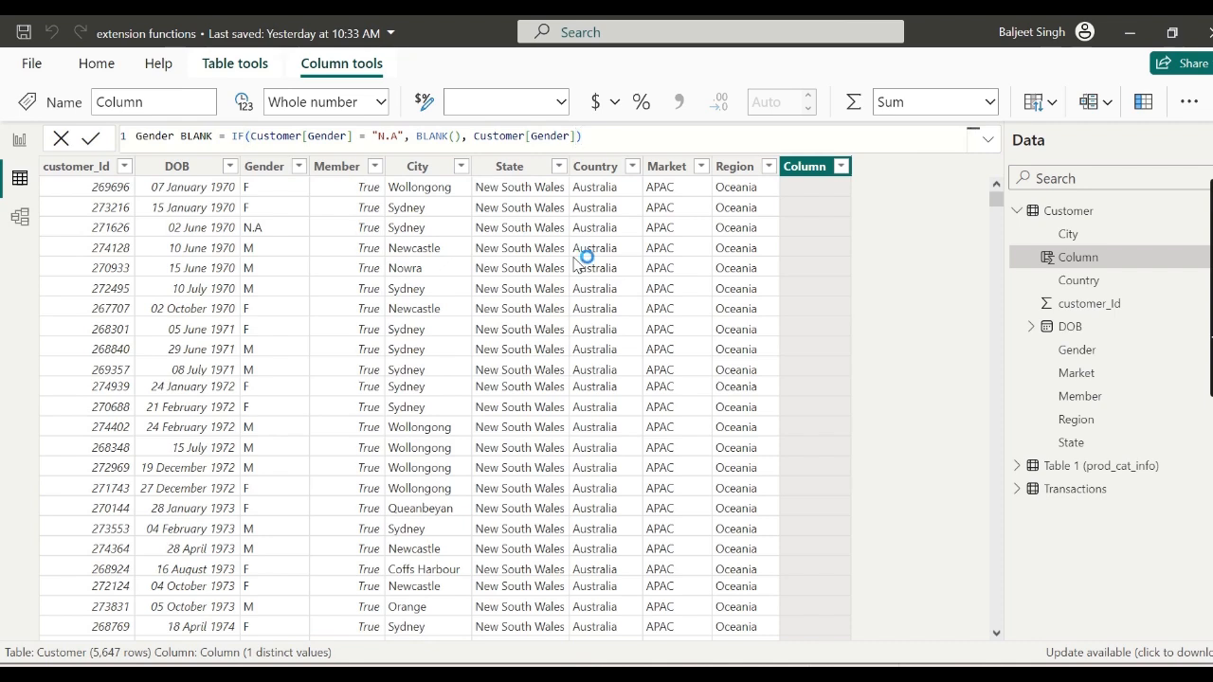
{"action": "key", "text": "Return"}
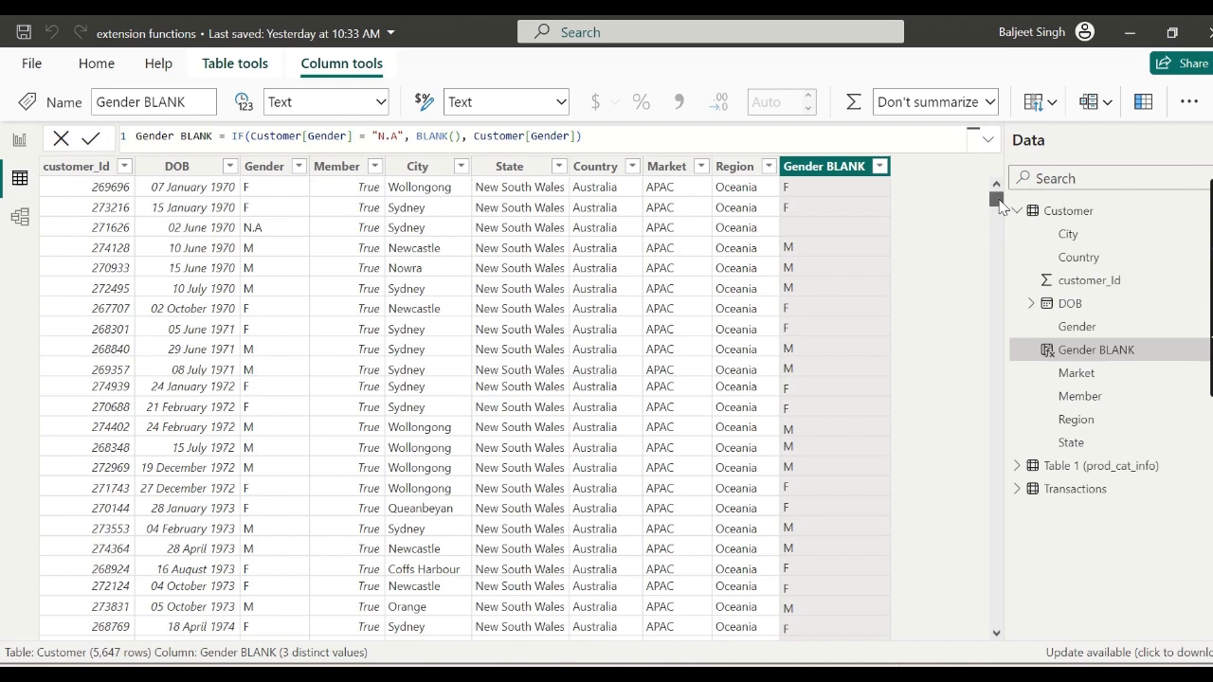
Examine the Customer rows and compare the distinct filter values of the Gender and Gender BLANK columns
{"action": "mouse_move", "coordinate": [999, 202]}
{"action": "left_mouse_down"}
{"action": "mouse_move", "coordinate": [1002, 266]}
{"action": "mouse_move", "coordinate": [996, 215]}
{"action": "left_mouse_up"}
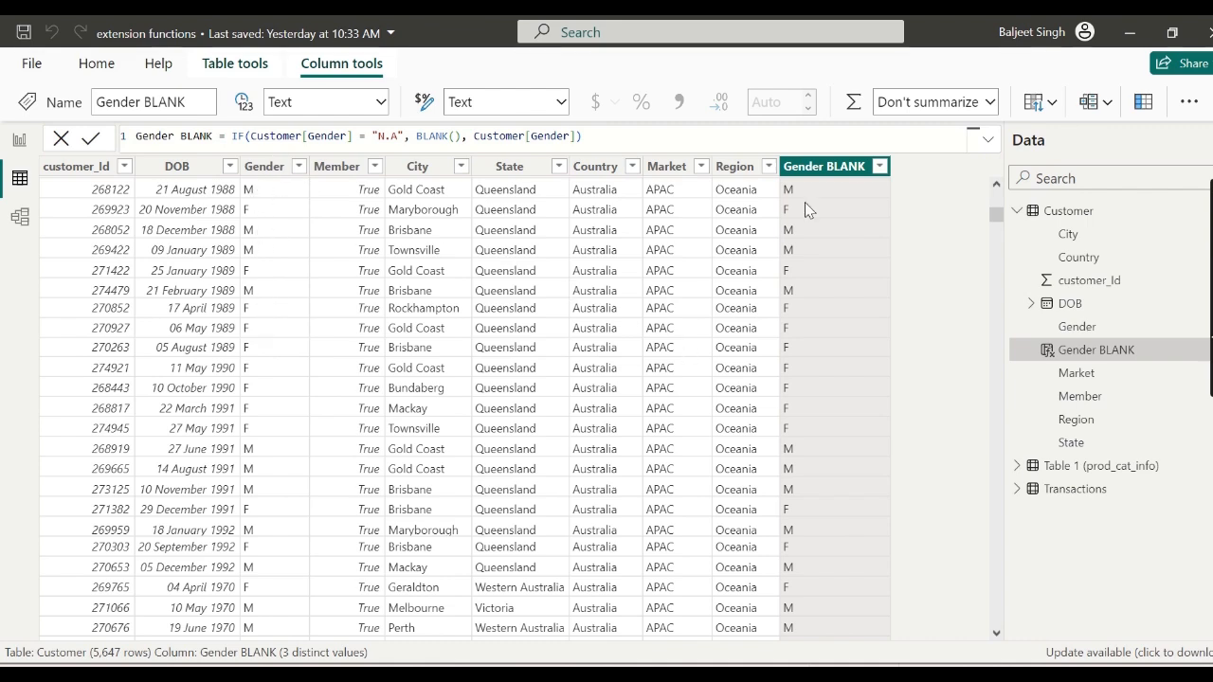
{"action": "left_click_drag", "start_coordinate": [999, 216], "coordinate": [1000, 181]}
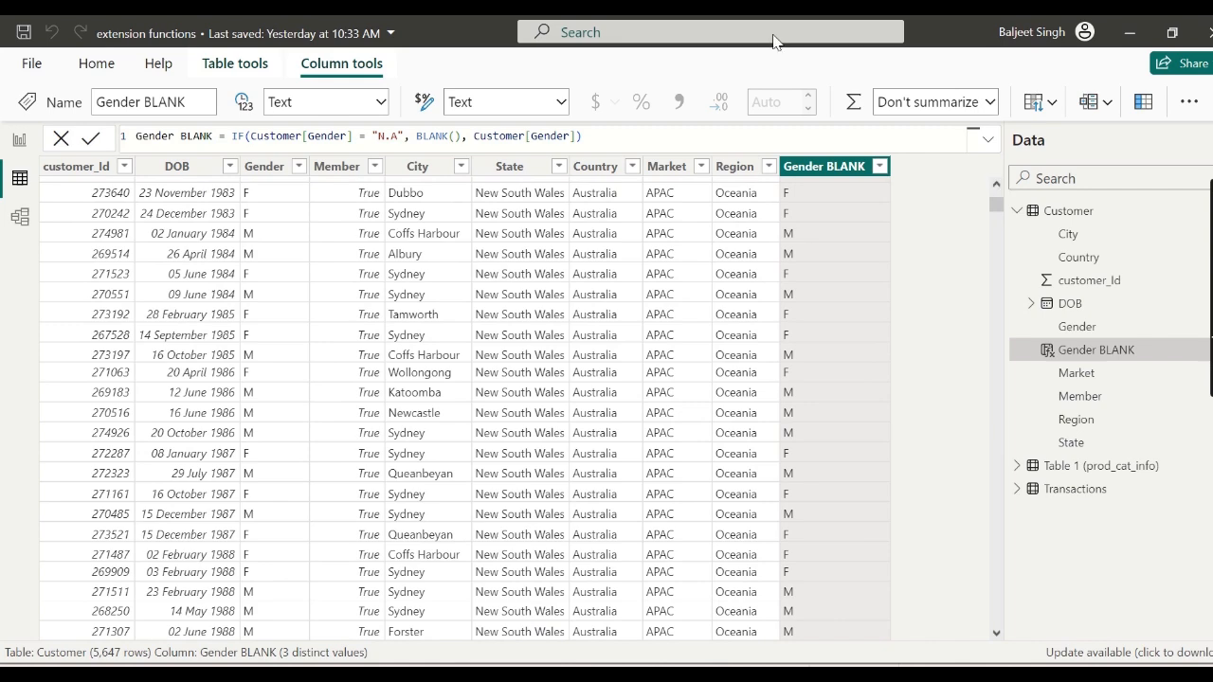
{"action": "left_click_drag", "start_coordinate": [995, 204], "coordinate": [996, 150]}
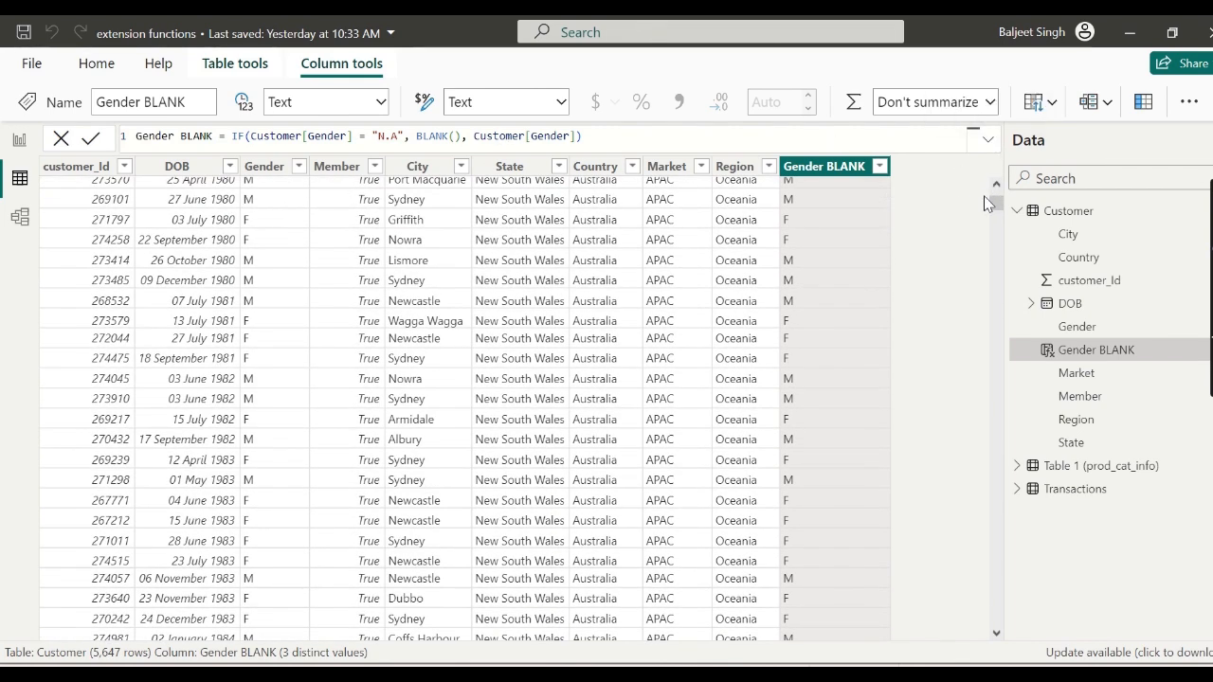
{"action": "left_click_drag", "start_coordinate": [996, 200], "coordinate": [1000, 186]}
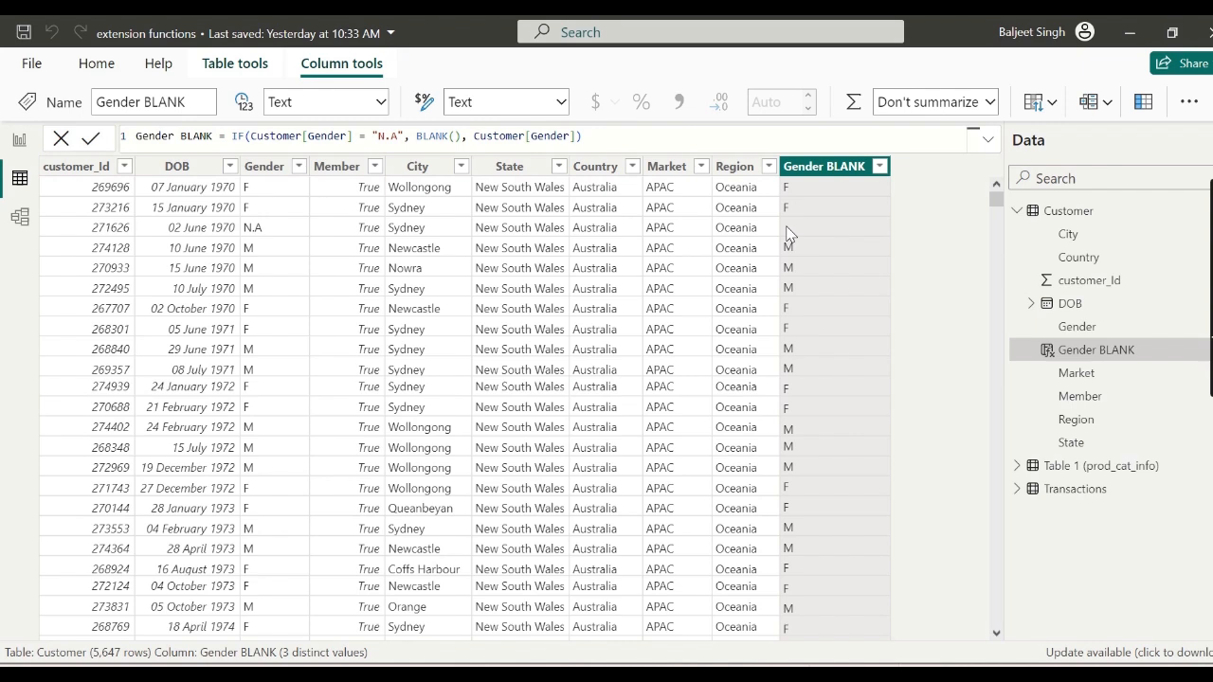
{"action": "left_click", "coordinate": [301, 167]}
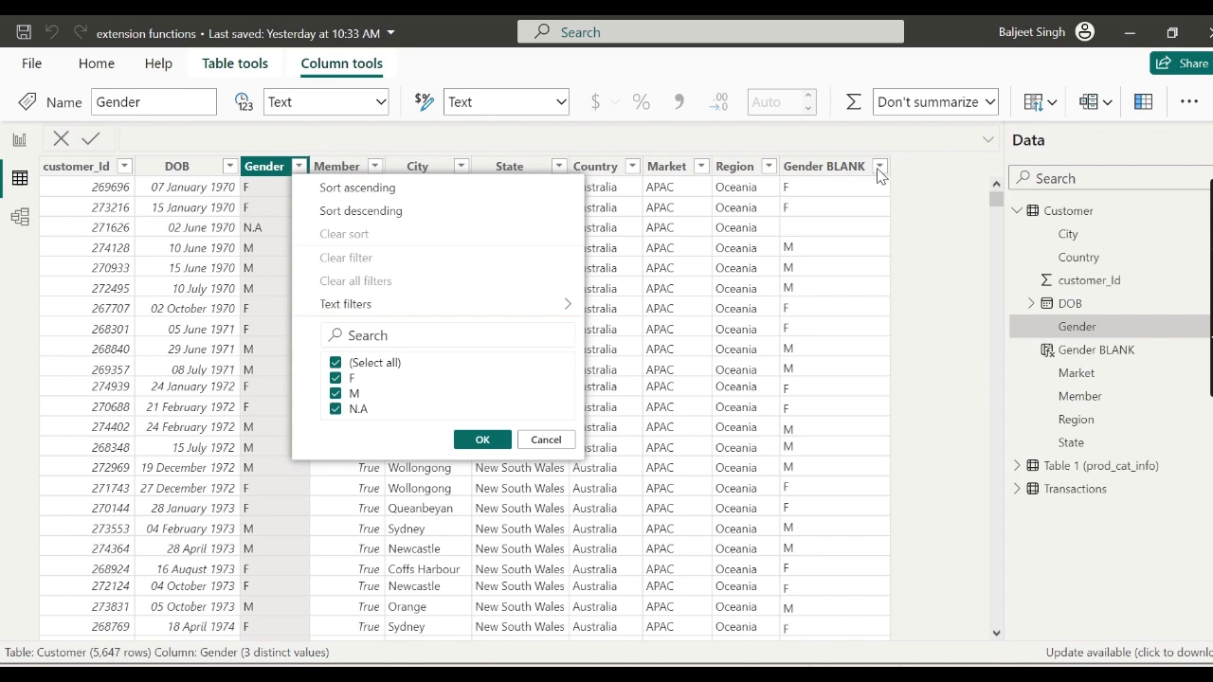
{"action": "left_click", "coordinate": [482, 441]}
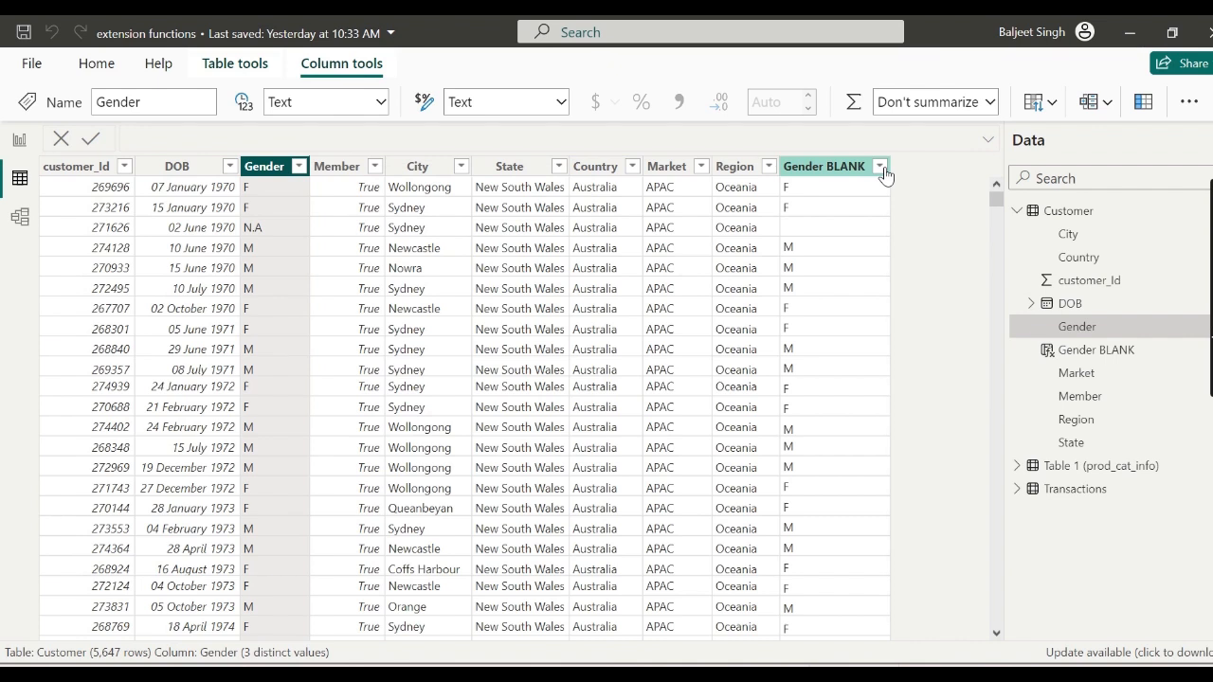
{"action": "left_click", "coordinate": [880, 167]}
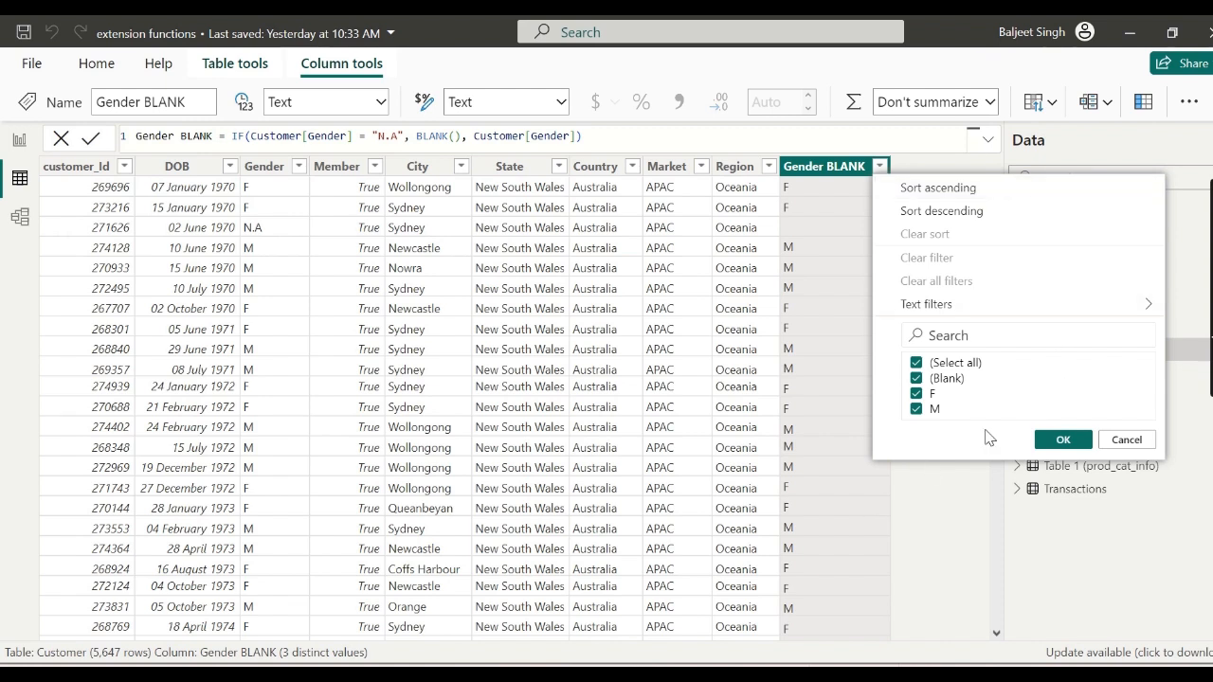
{"action": "left_click", "coordinate": [1053, 441]}
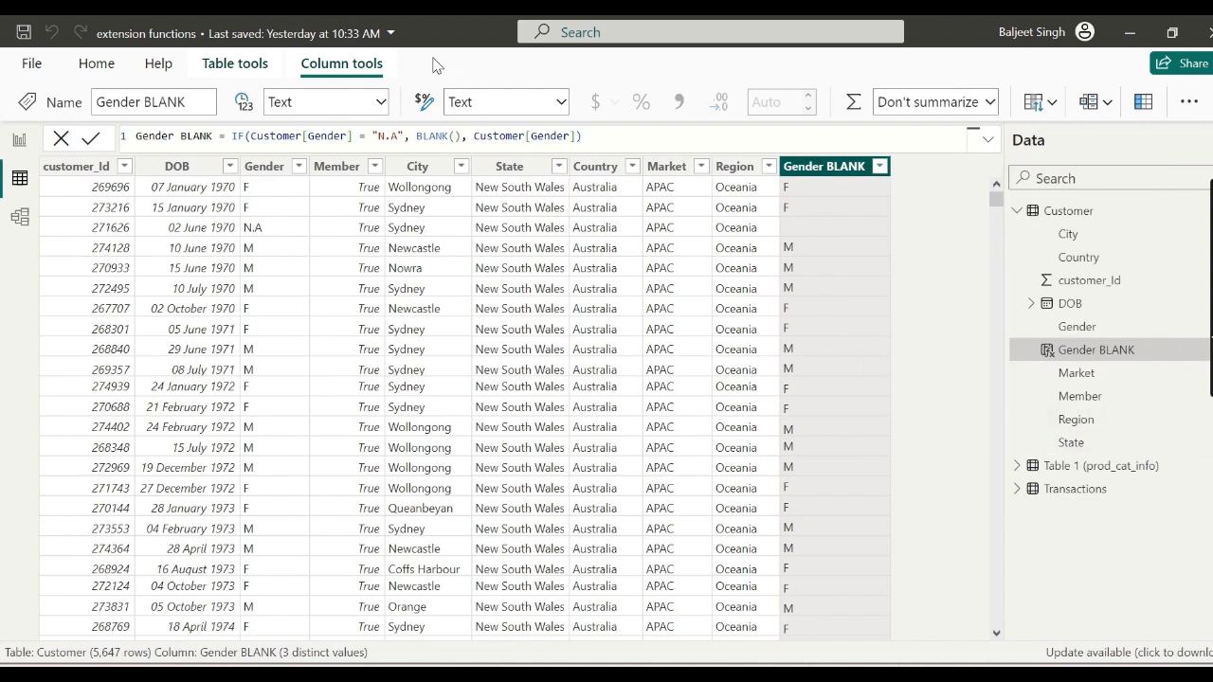
Add a new measure to the Customer table and name it "Gender COUNT" in its formula
{"action": "left_click", "coordinate": [236, 63]}
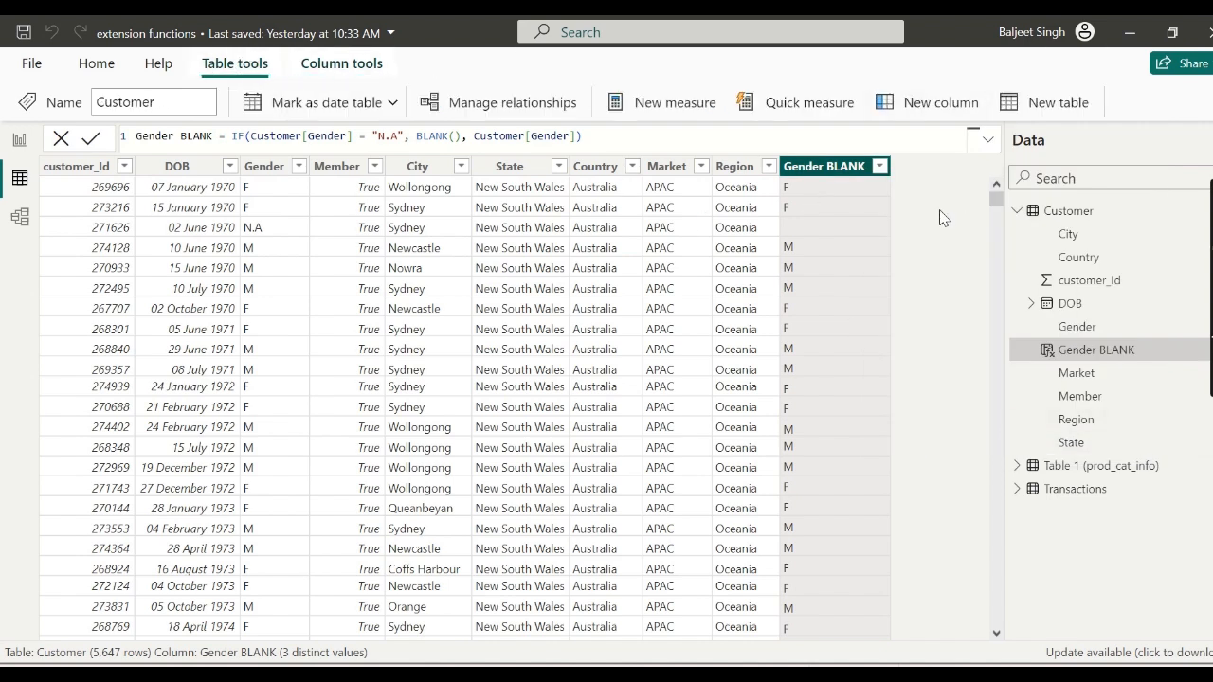
{"action": "left_click", "coordinate": [706, 107]}
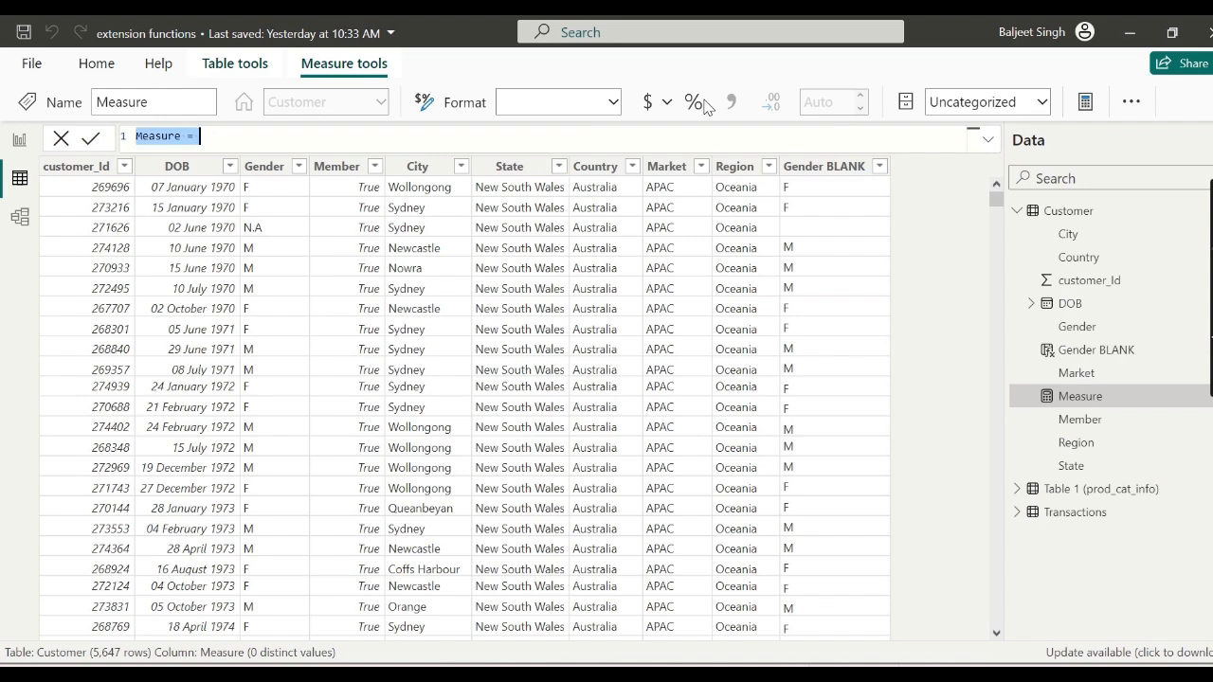
{"action": "left_click", "coordinate": [185, 135]}
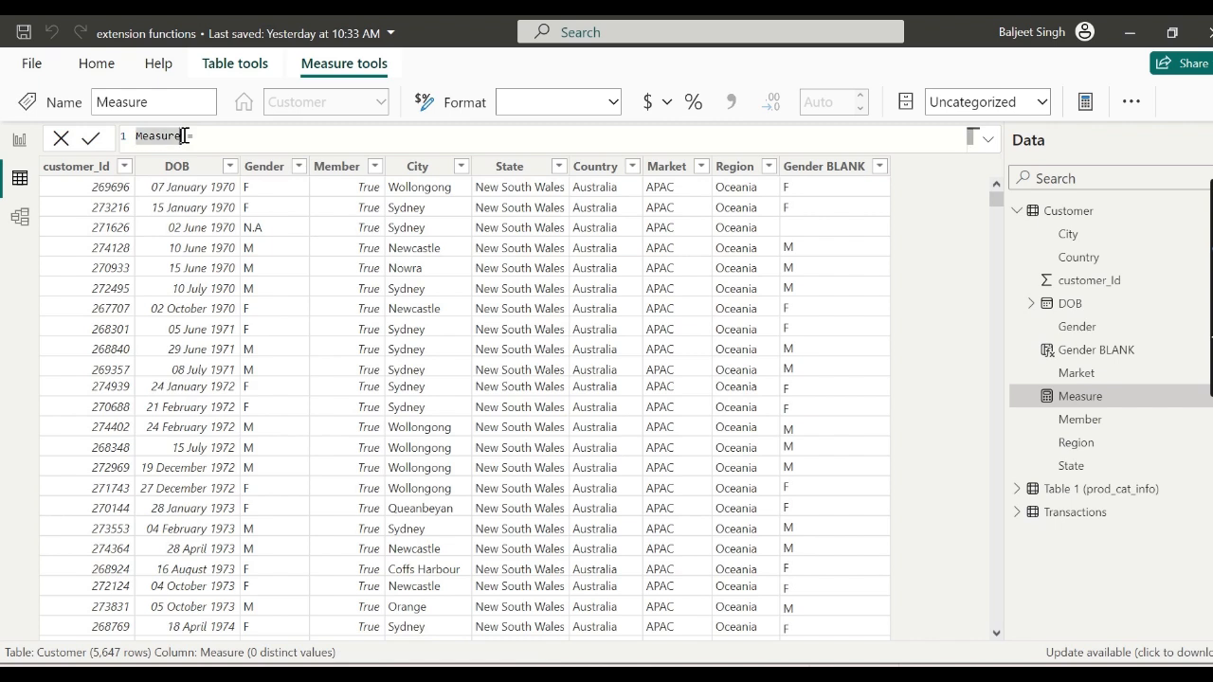
{"action": "key", "text": "Delete"}
{"action": "key", "text": "Delete"}
{"action": "key", "text": "BackSpace"}
{"action": "key", "text": "BackSpace"}
{"action": "key", "text": "BackSpace"}
{"action": "key", "text": "BackSpace"}
{"action": "key", "text": "BackSpace"}
{"action": "key", "text": "BackSpace"}
{"action": "key", "text": "BackSpace"}
{"action": "type", "text": "Gender CouNT"}
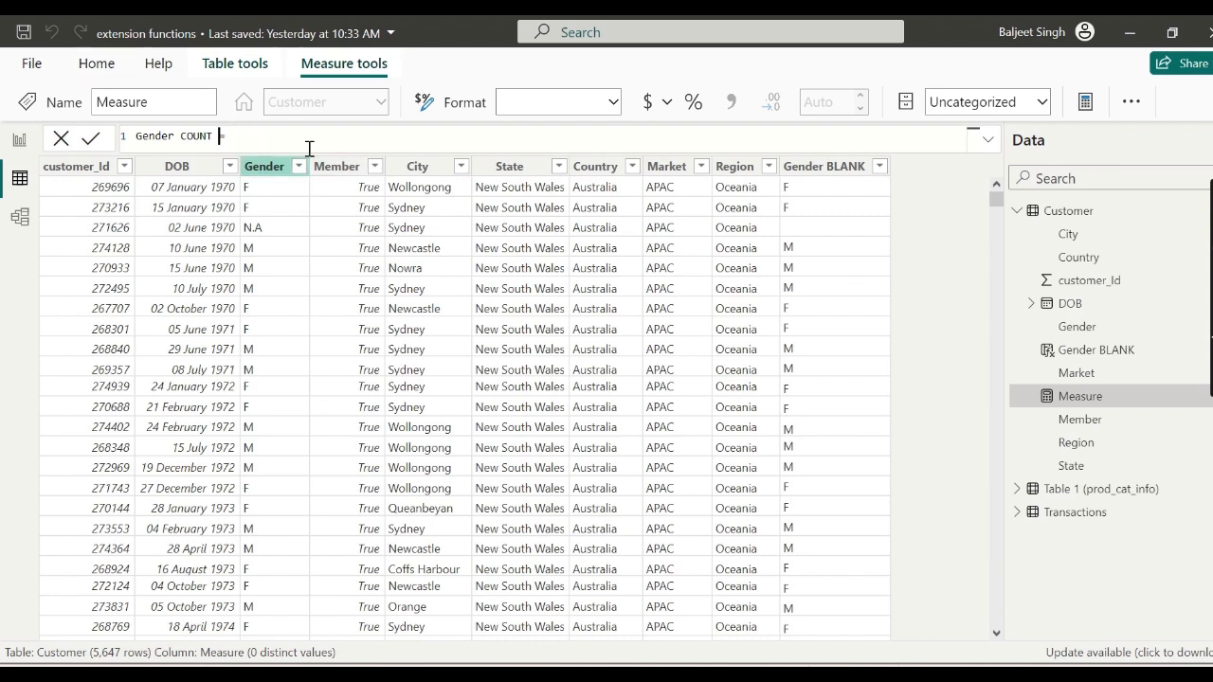
Define the Gender COUNT measure as COUNT(Customer[Gender]) and commit the formula
{"action": "left_click", "coordinate": [238, 137]}
{"action": "type", "text": "COUN"}
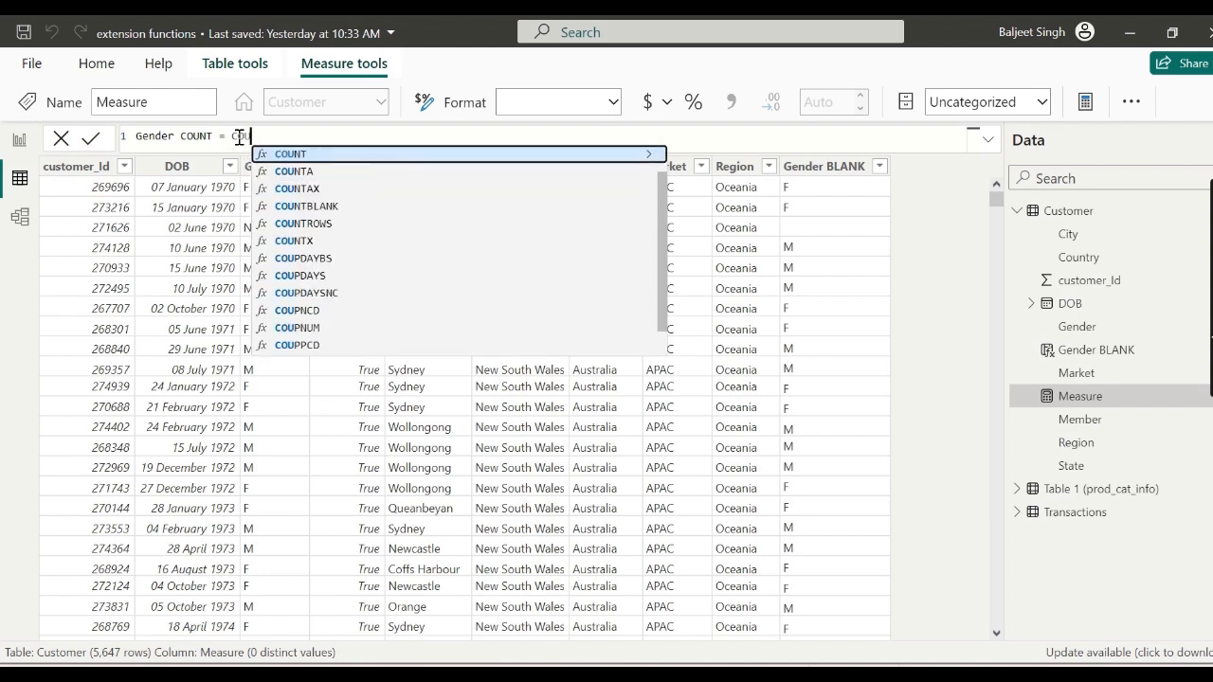
{"action": "type", "text": "T"}
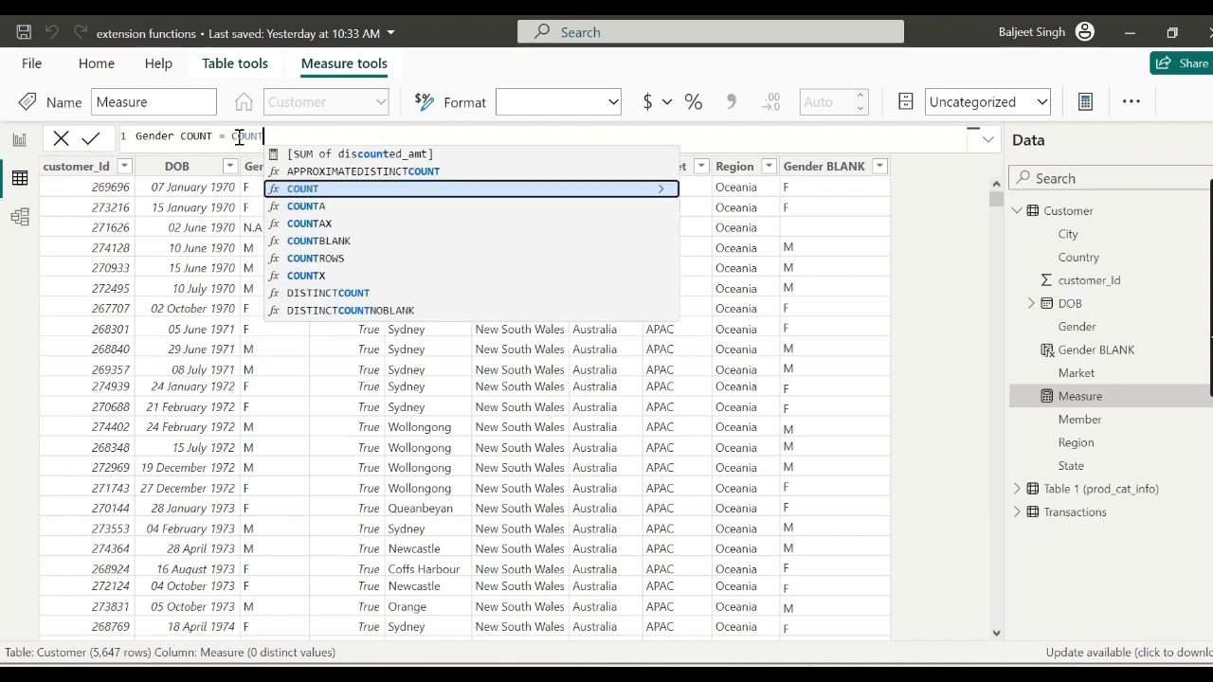
{"action": "type", "text": "("}
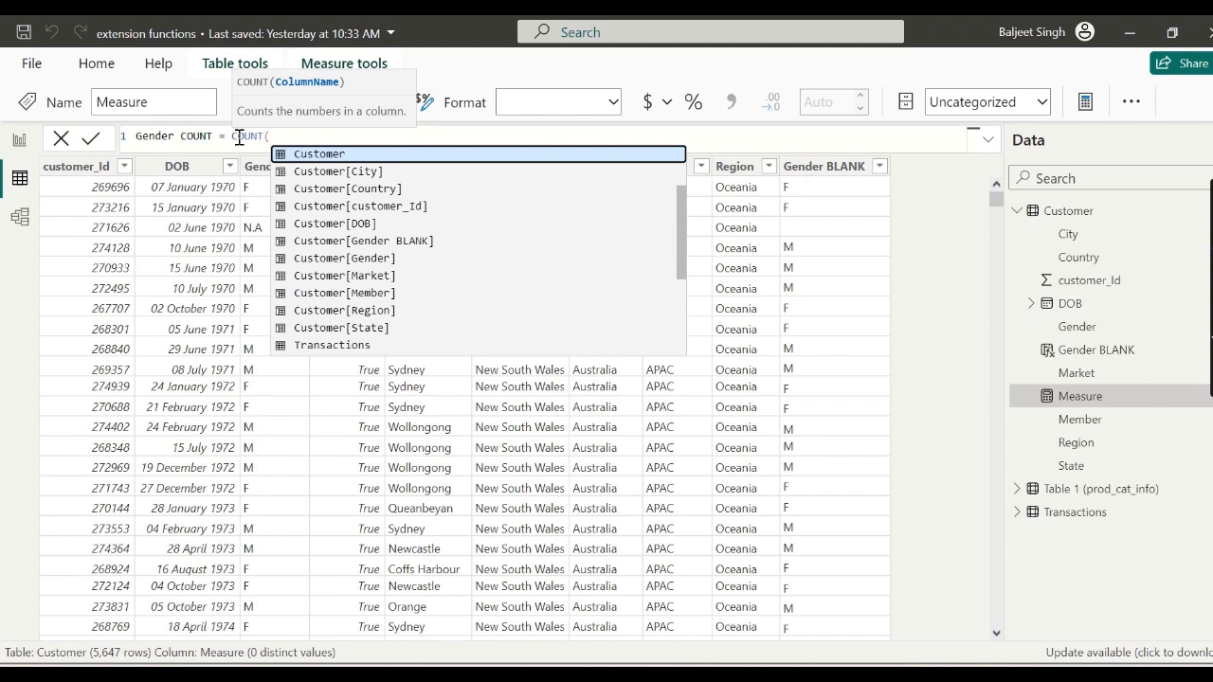
{"action": "left_click", "coordinate": [367, 260]}
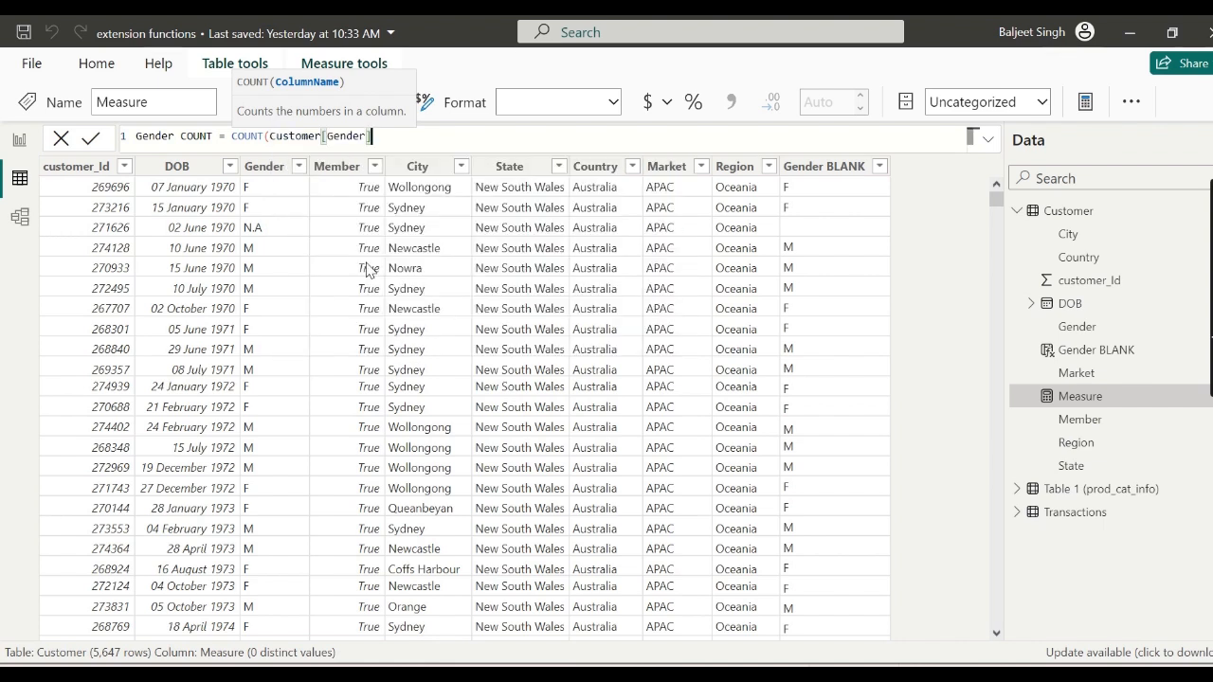
{"action": "type", "text": ")"}
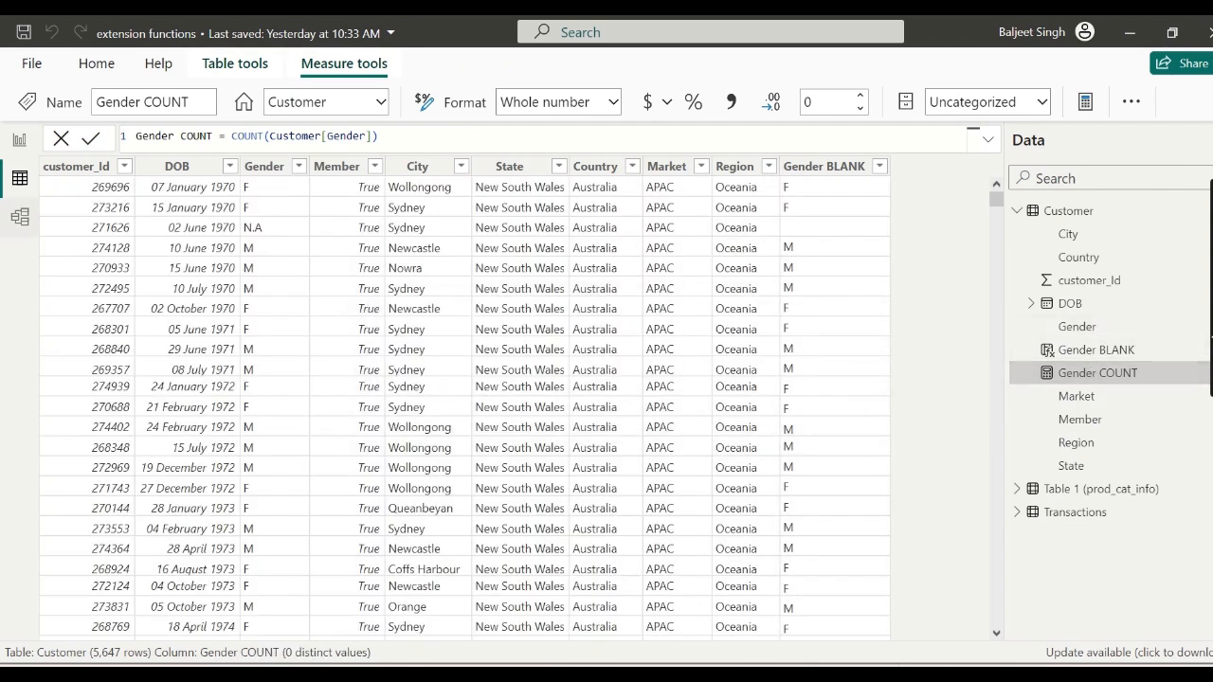
Switch to the report view and remove the SUM of discounted_amt card and the Store_type table from the page
{"action": "left_click", "coordinate": [17, 142]}
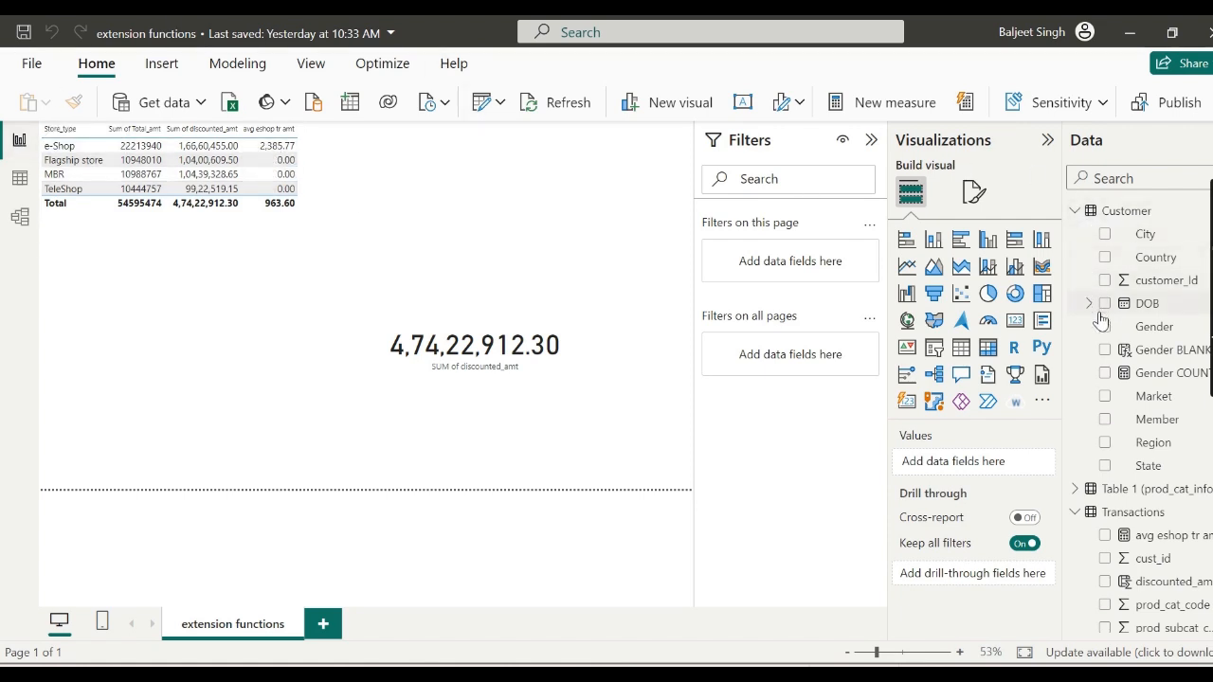
{"action": "left_click", "coordinate": [1075, 210]}
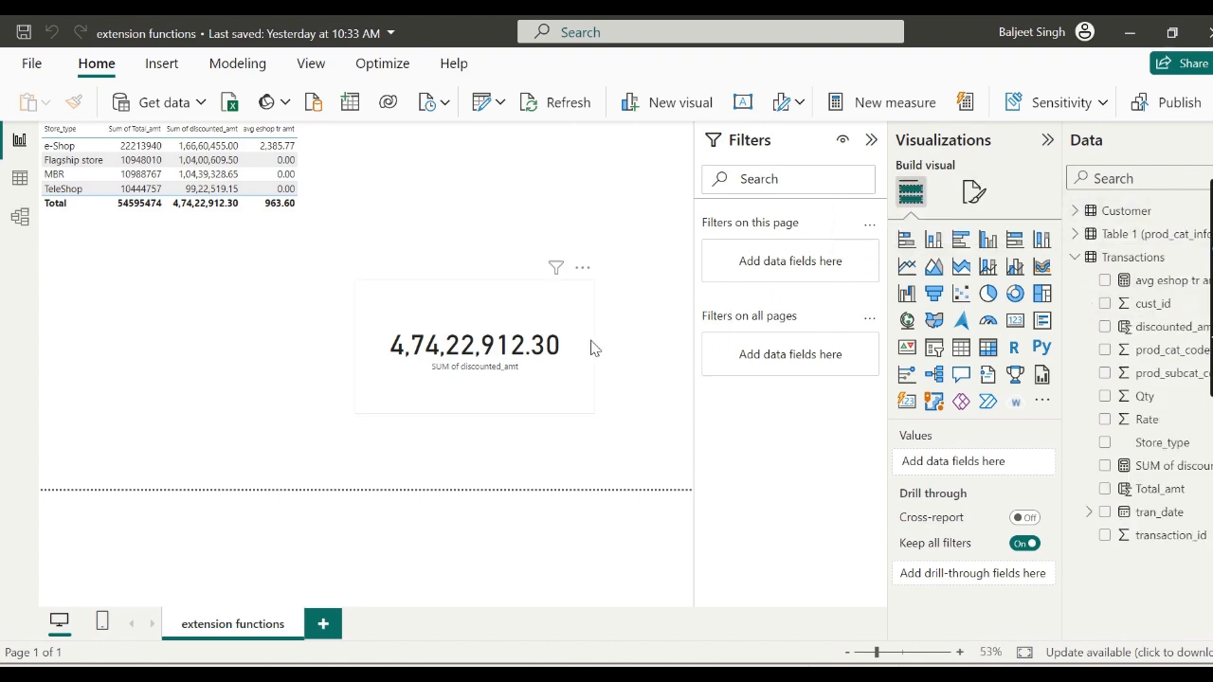
{"action": "left_click", "coordinate": [588, 267]}
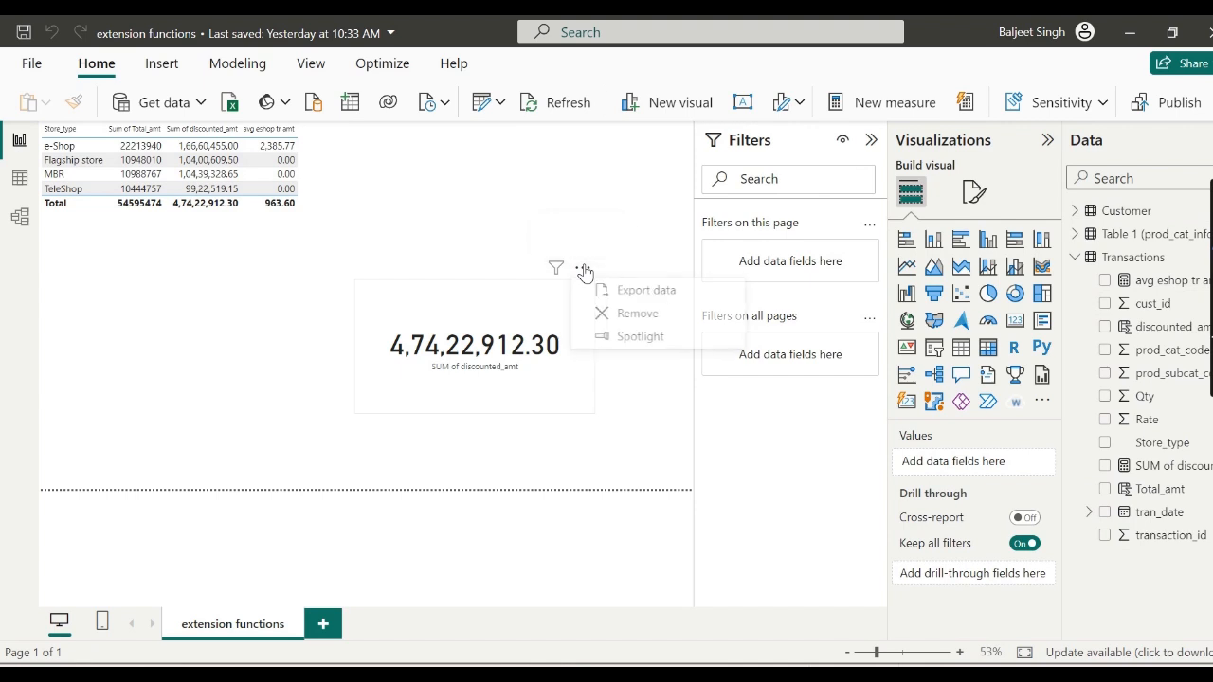
{"action": "left_click", "coordinate": [626, 320]}
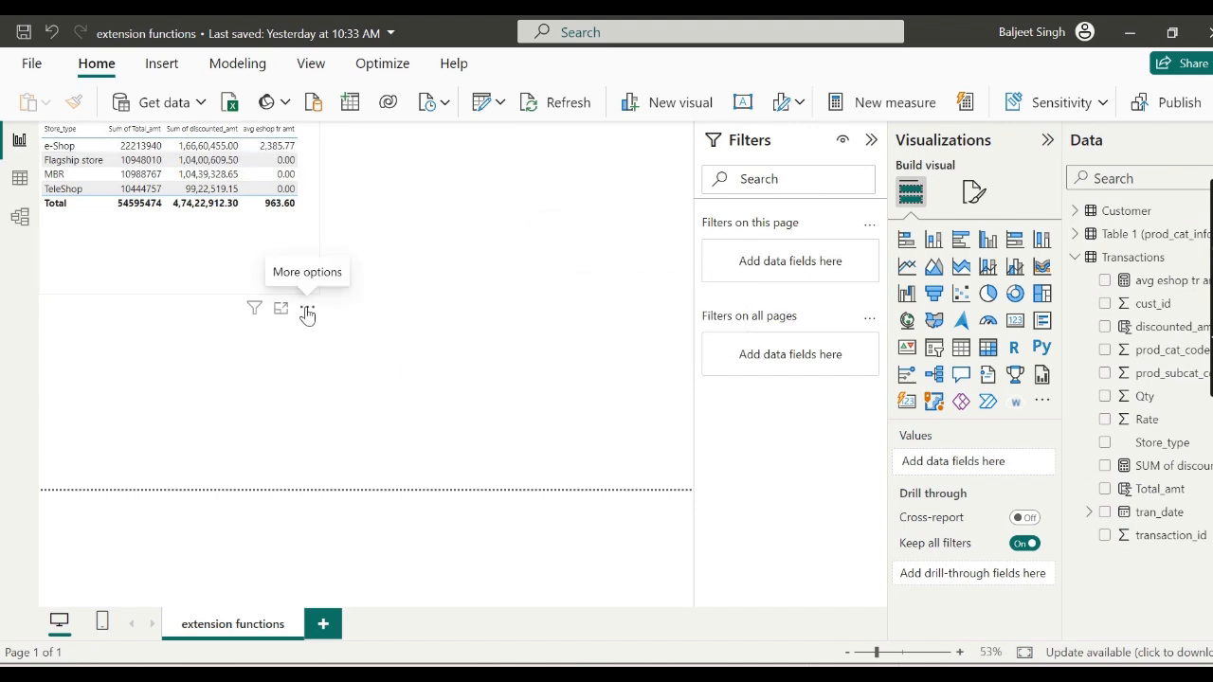
{"action": "left_click", "coordinate": [306, 313]}
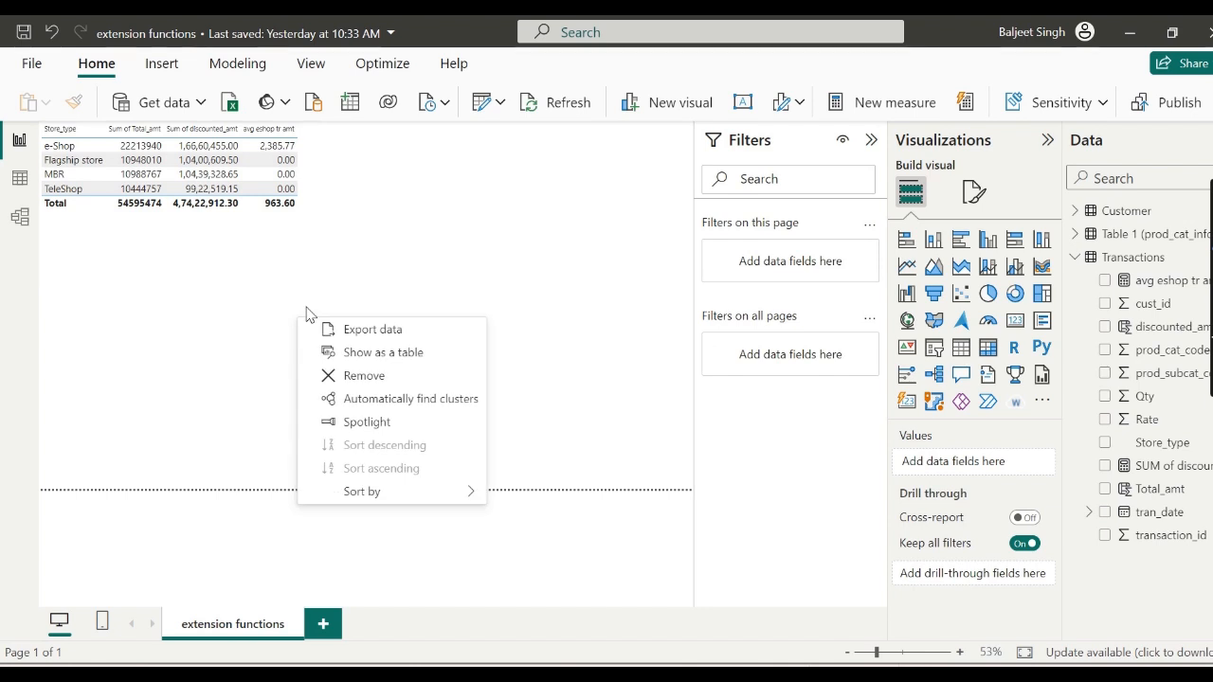
{"action": "left_click", "coordinate": [352, 377]}
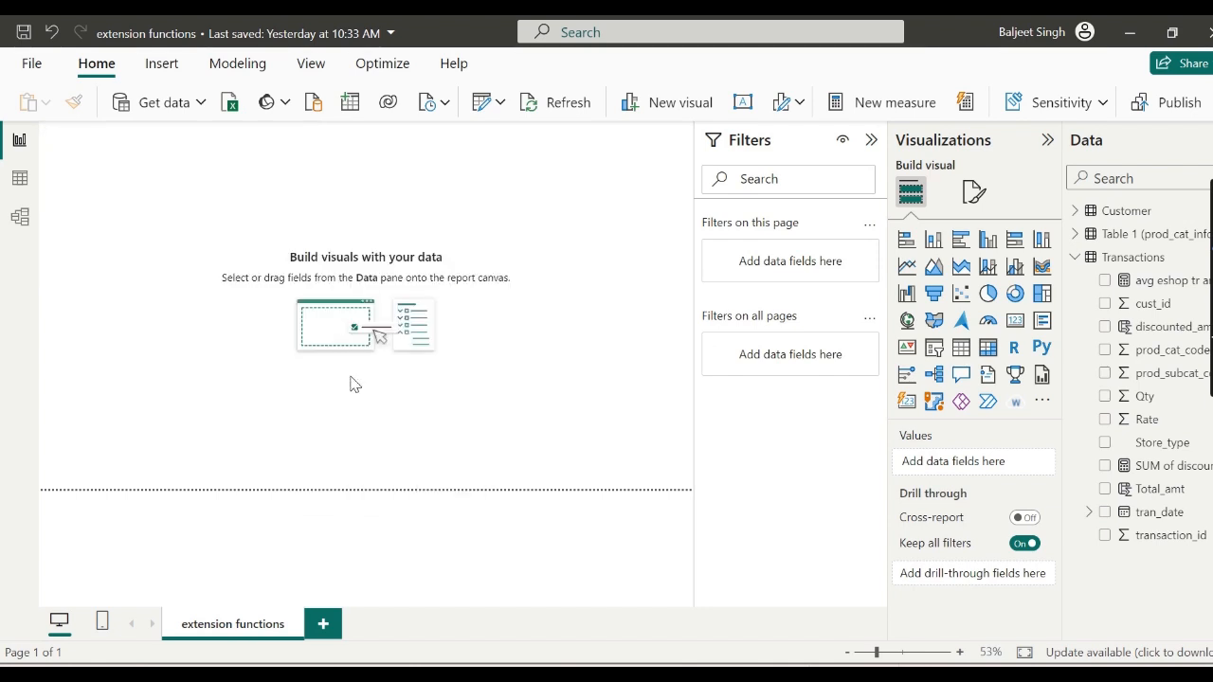
Add a card visual to the report page, enlarge it, and assign the Gender COUNT measure as its field
{"action": "left_click", "coordinate": [1015, 322]}
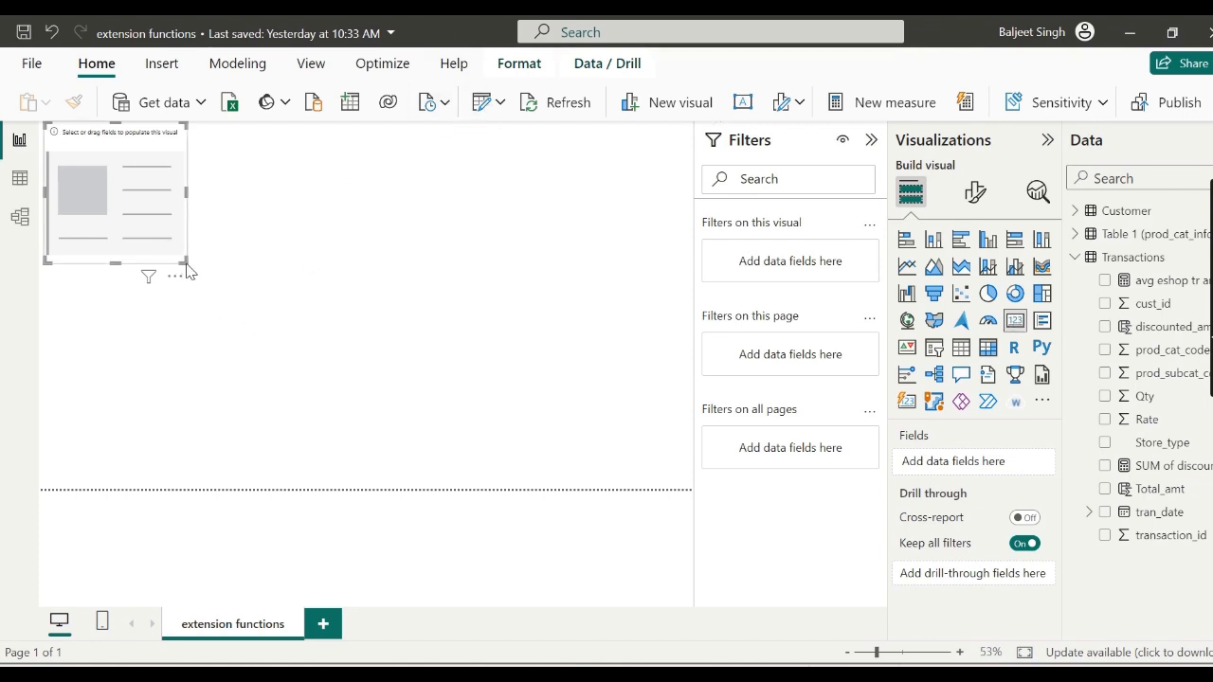
{"action": "left_click_drag", "start_coordinate": [180, 258], "coordinate": [327, 366]}
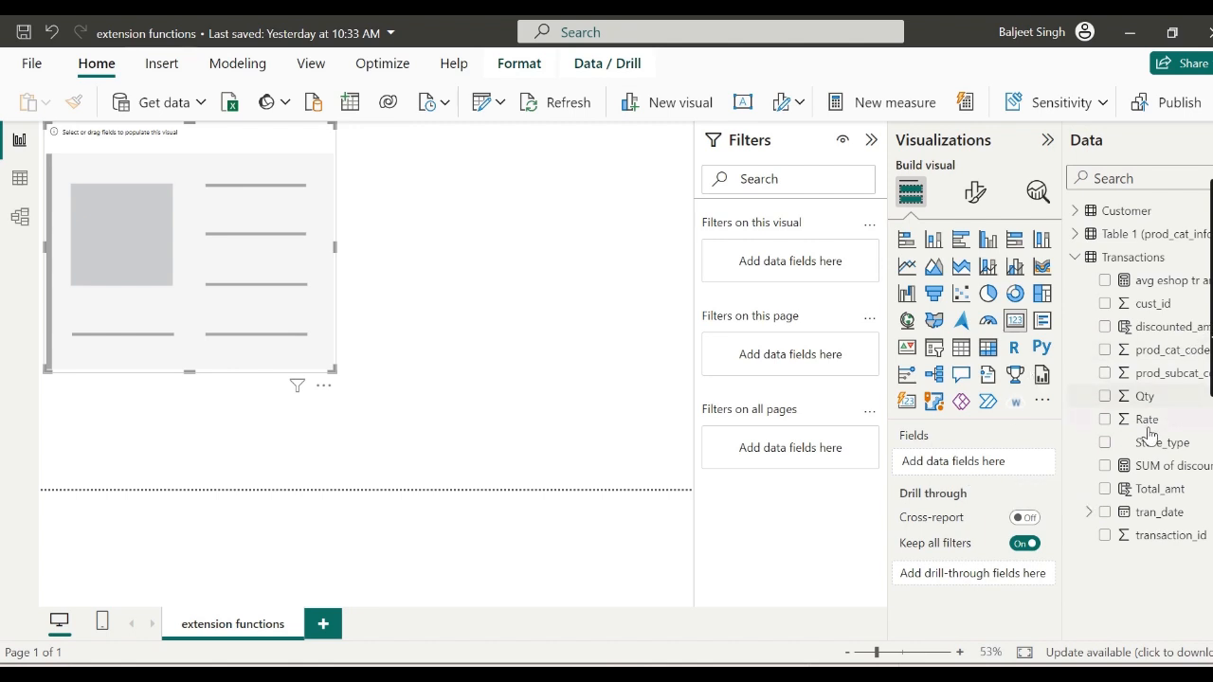
{"action": "left_click", "coordinate": [1077, 211]}
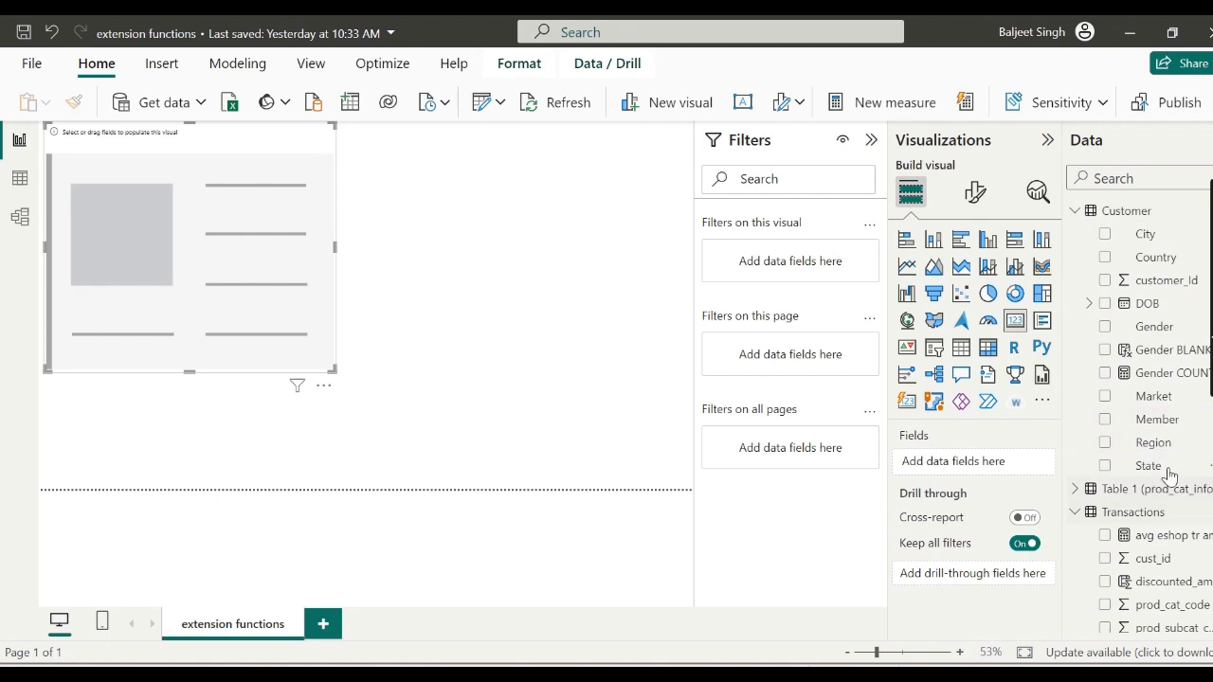
{"action": "left_click_drag", "start_coordinate": [1146, 382], "coordinate": [952, 470]}
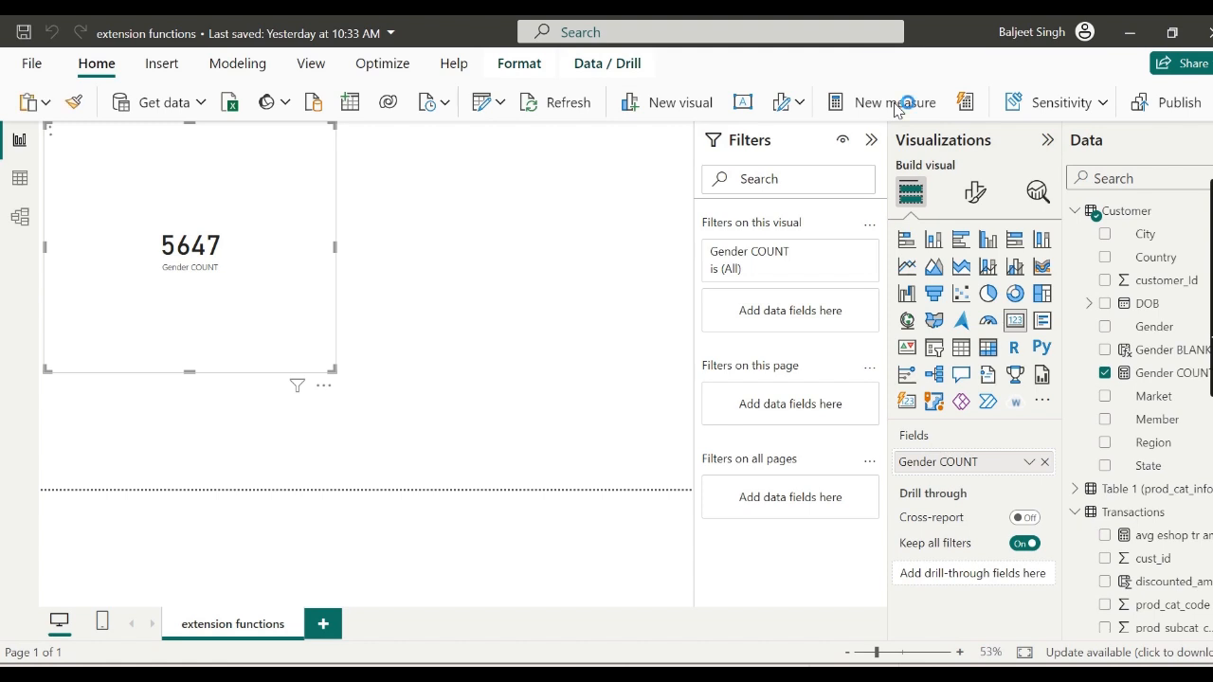
Add another measure to the Customer table and begin its formula as Gender COUNT = COUNT
{"action": "left_click", "coordinate": [894, 104]}
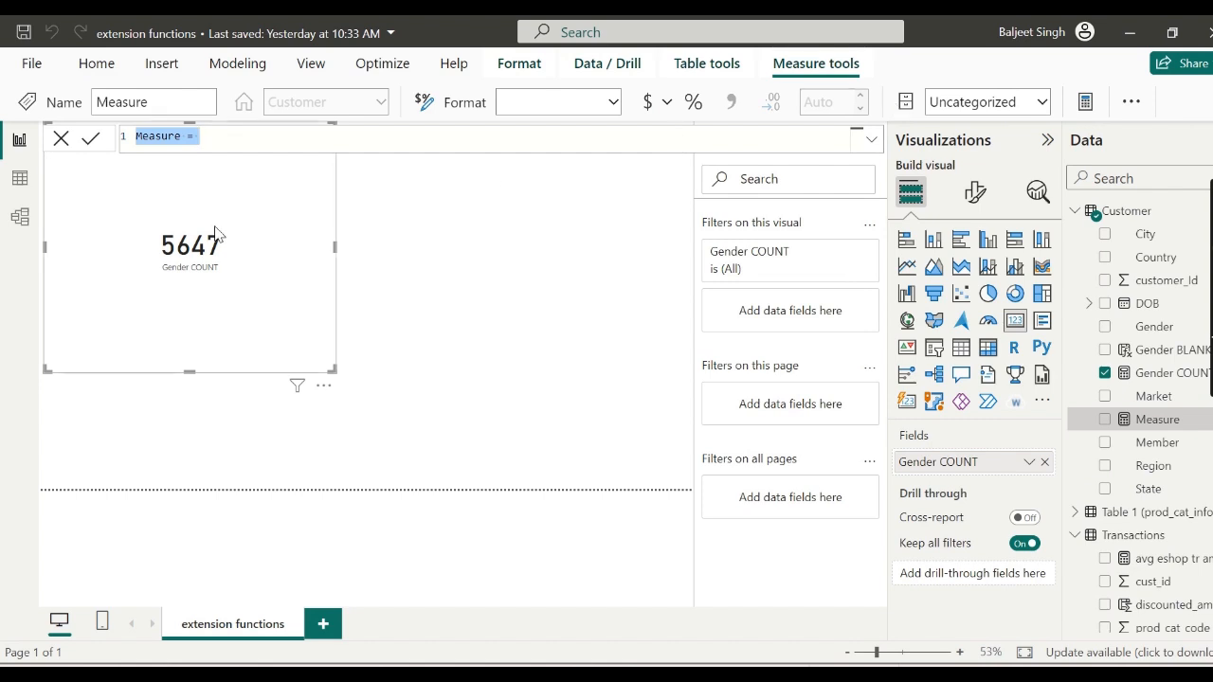
{"action": "key", "text": "Escape"}
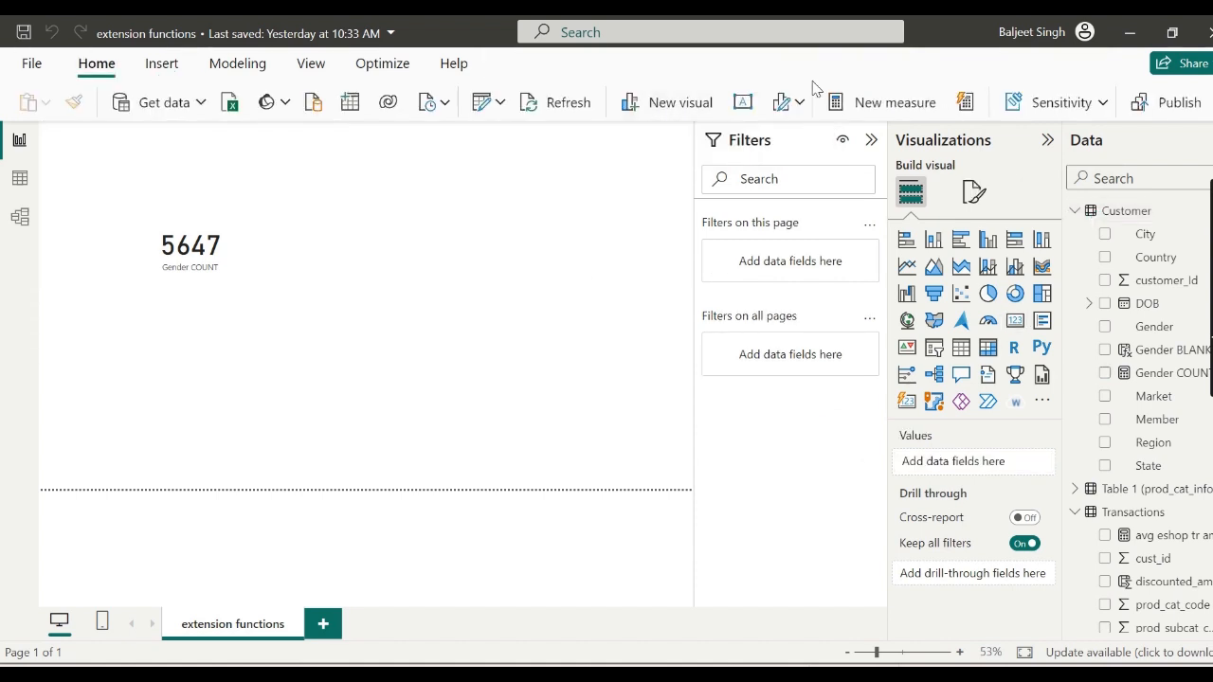
{"action": "left_click", "coordinate": [896, 107]}
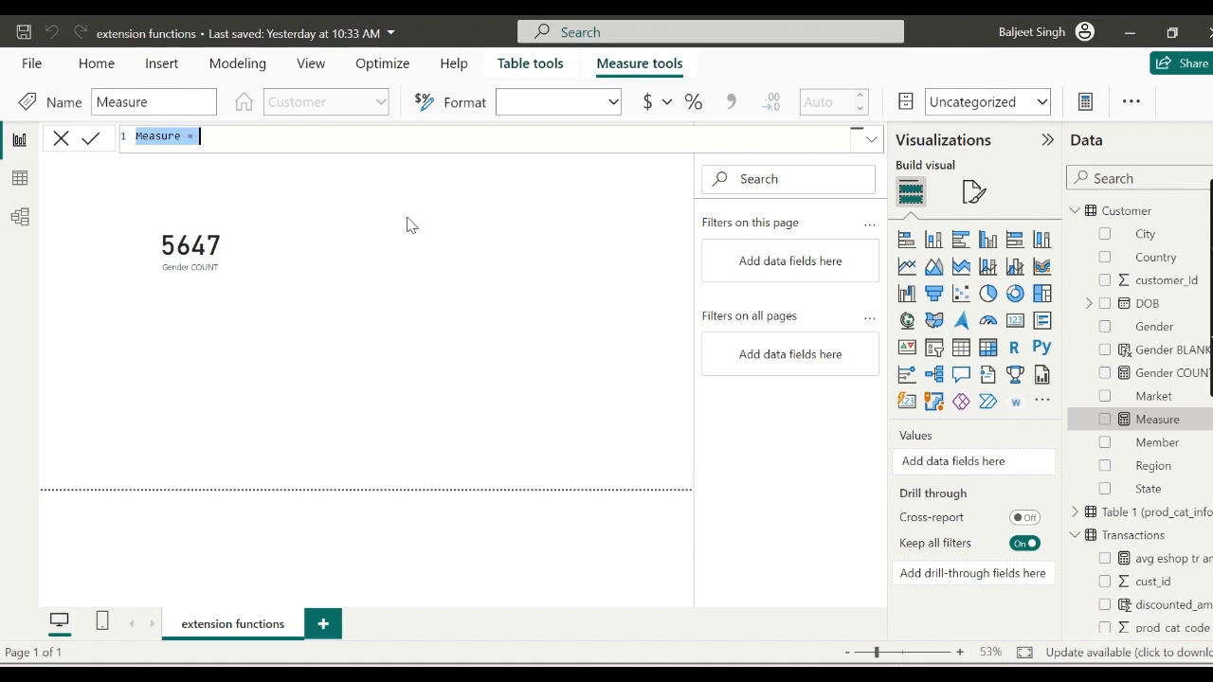
{"action": "left_click", "coordinate": [181, 136]}
{"action": "type", "text": "s"}
{"action": "key", "text": "BackSpace"}
{"action": "key", "text": "BackSpace"}
{"action": "key", "text": "BackSpace"}
{"action": "key", "text": "BackSpace"}
{"action": "key", "text": "BackSpace"}
{"action": "key", "text": "BackSpace"}
{"action": "key", "text": "BackSpace"}
{"action": "key", "text": "BackSpace"}
{"action": "type", "text": "Gender COUNT = COUNT"}
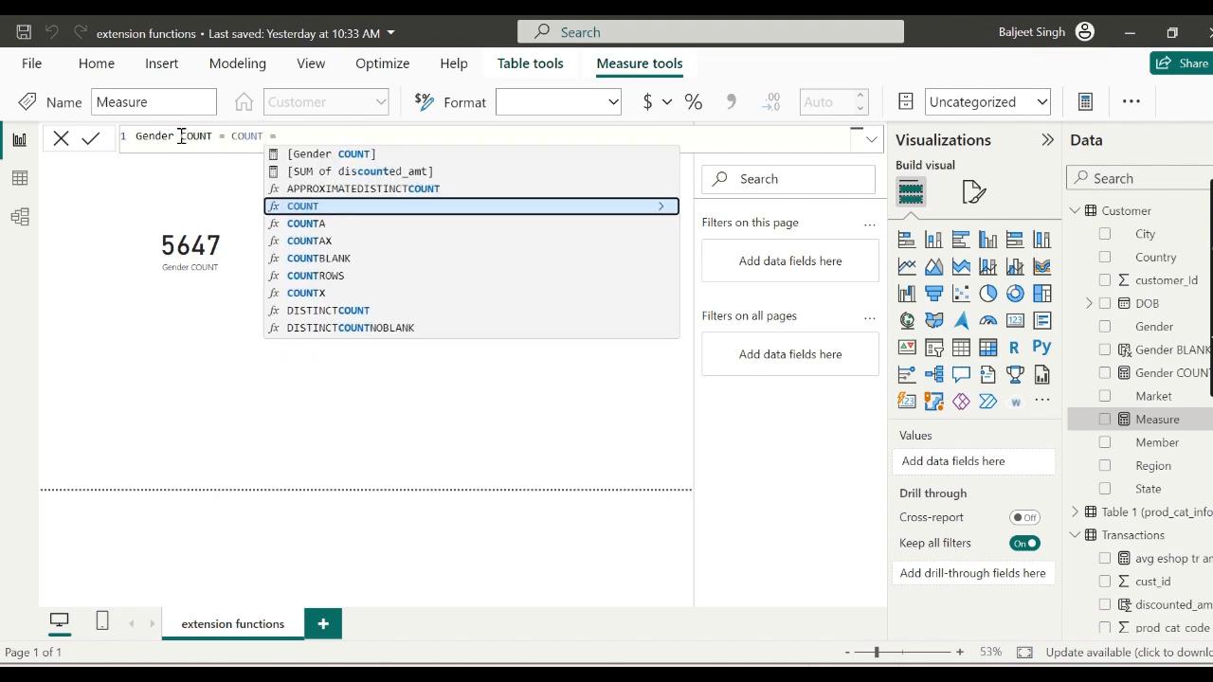
Complete the new measure's formula as COUNT(Customer[Gender BLANK]) and try to commit it under the name Gender COUNT
{"action": "key", "text": "BackSpace"}
{"action": "key", "text": "BackSpace"}
{"action": "type", "text": "("}
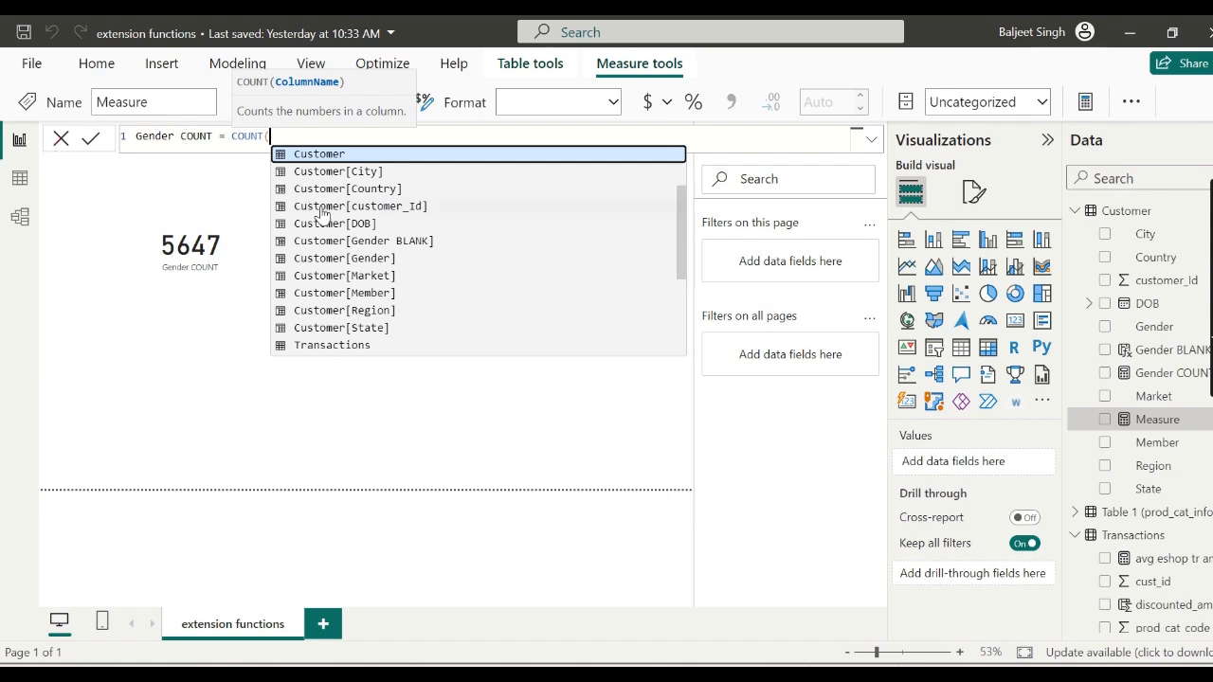
{"action": "left_click", "coordinate": [327, 242]}
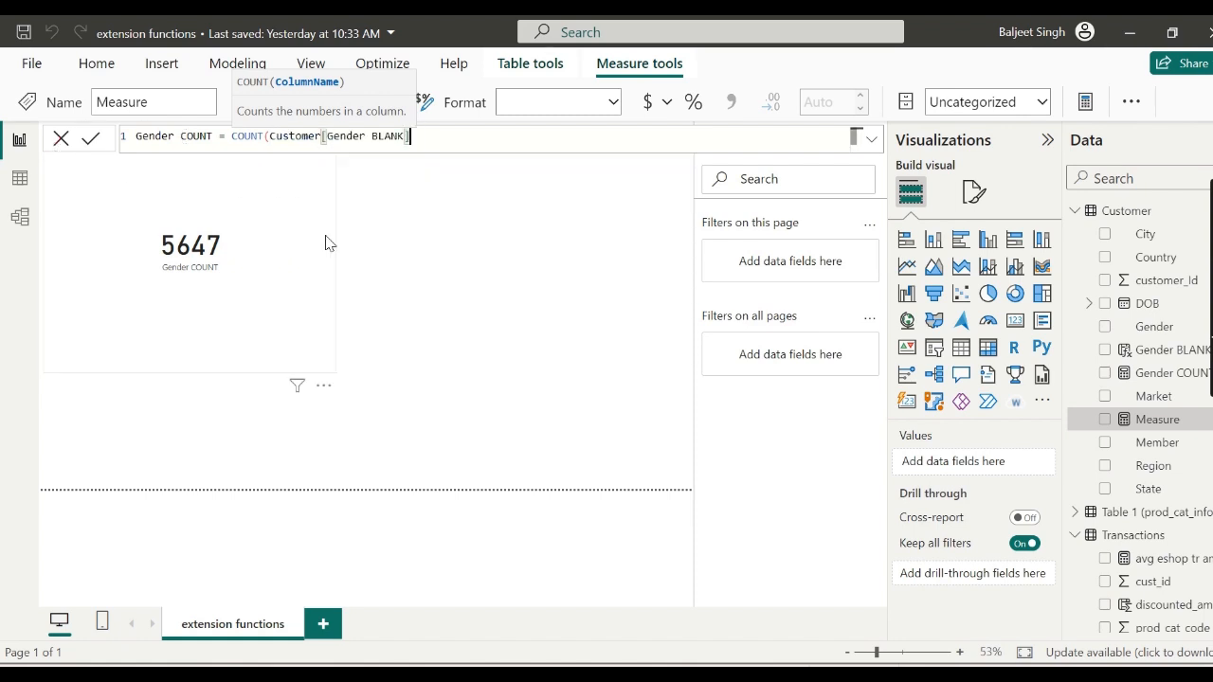
{"action": "type", "text": ")"}
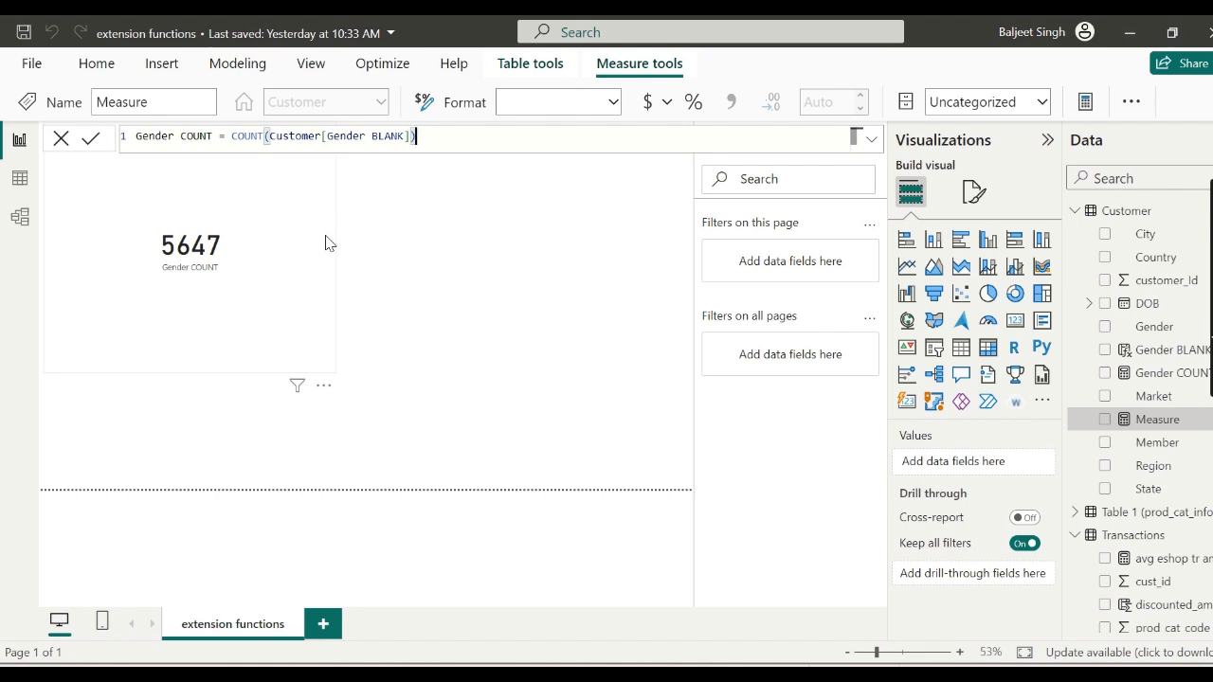
{"action": "key", "text": "Return"}
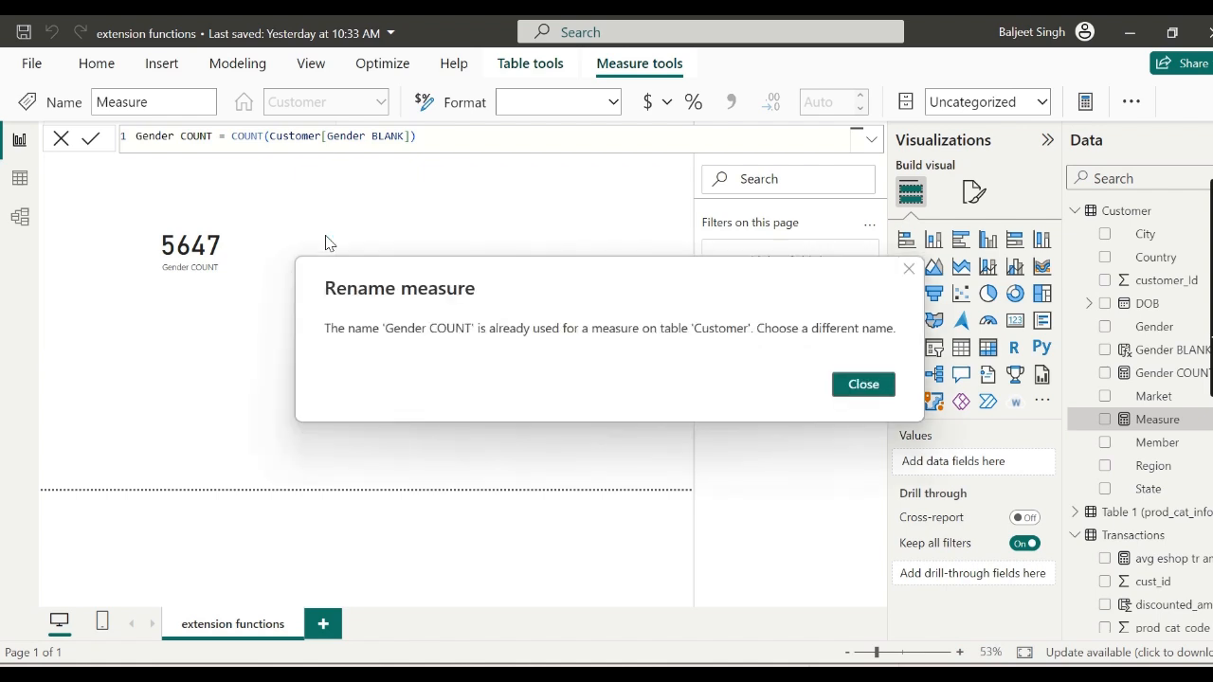
{"action": "left_click", "coordinate": [859, 389]}
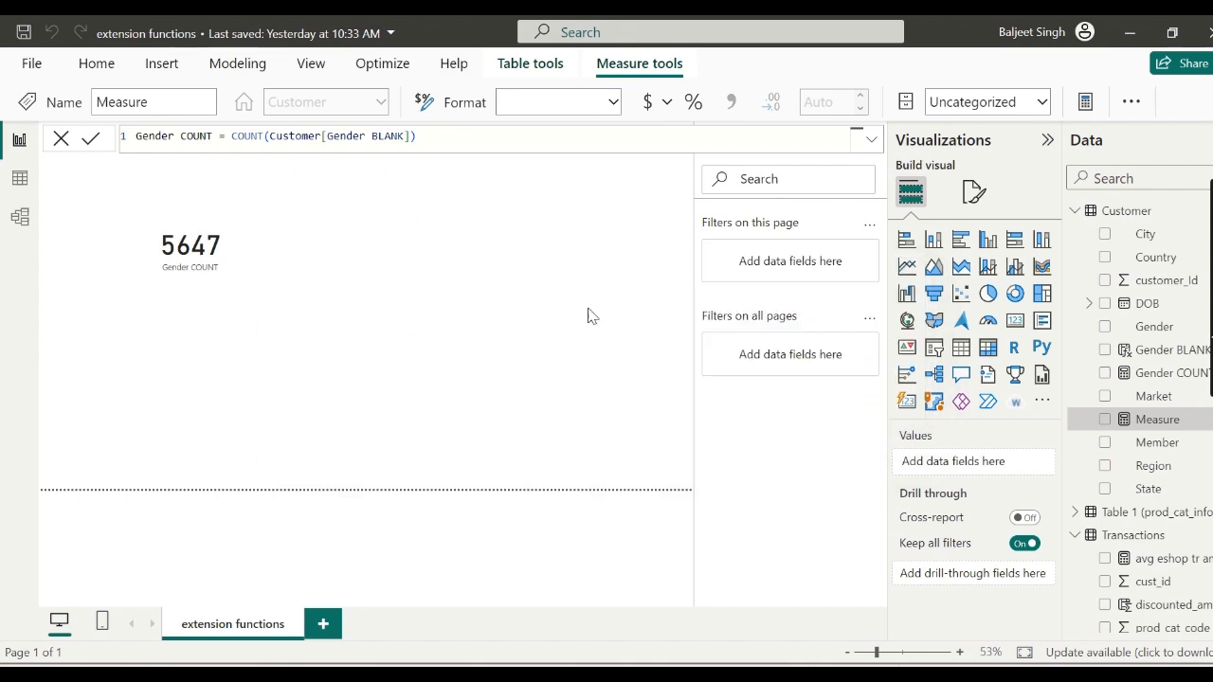
Rename the new measure to "Gender COUNT11" in its formula and commit it
{"action": "double_click", "coordinate": [211, 135]}
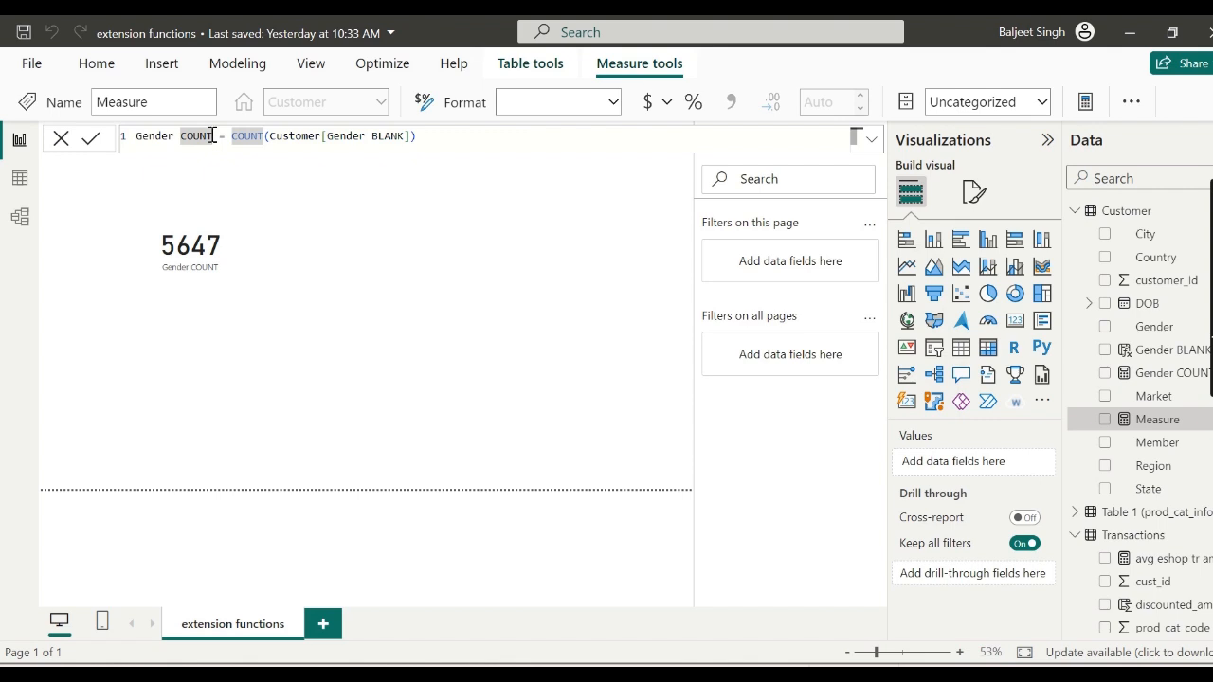
{"action": "type", "text": "11"}
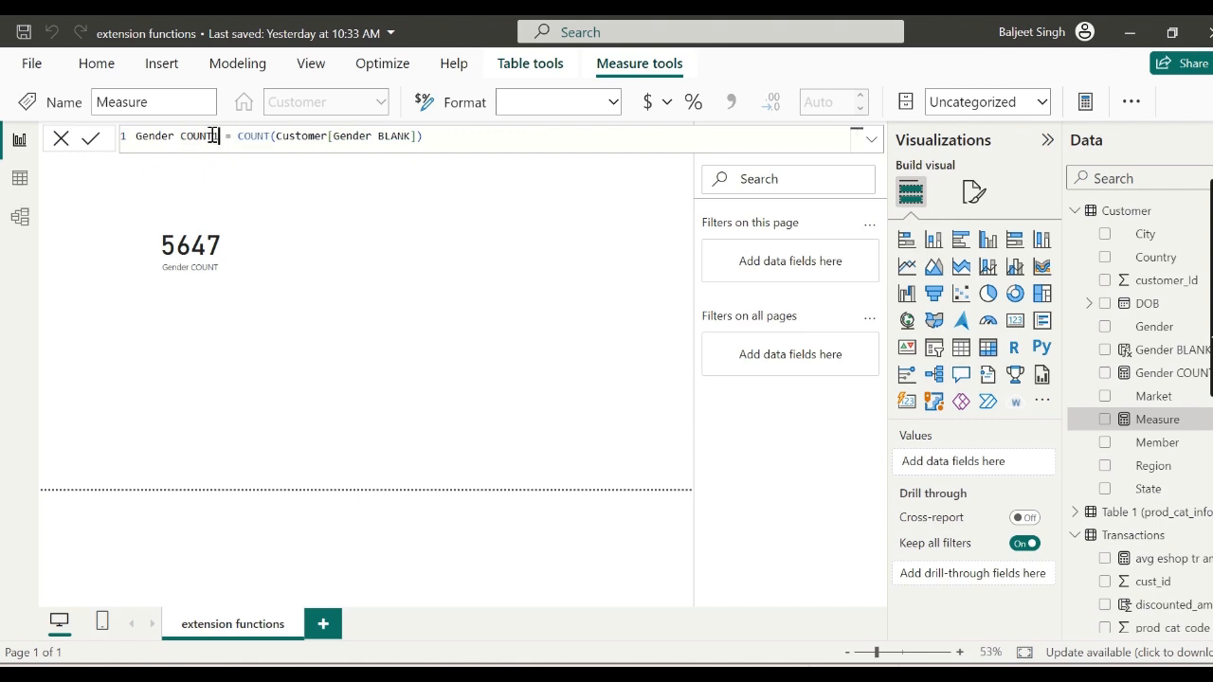
{"action": "left_click", "coordinate": [471, 137]}
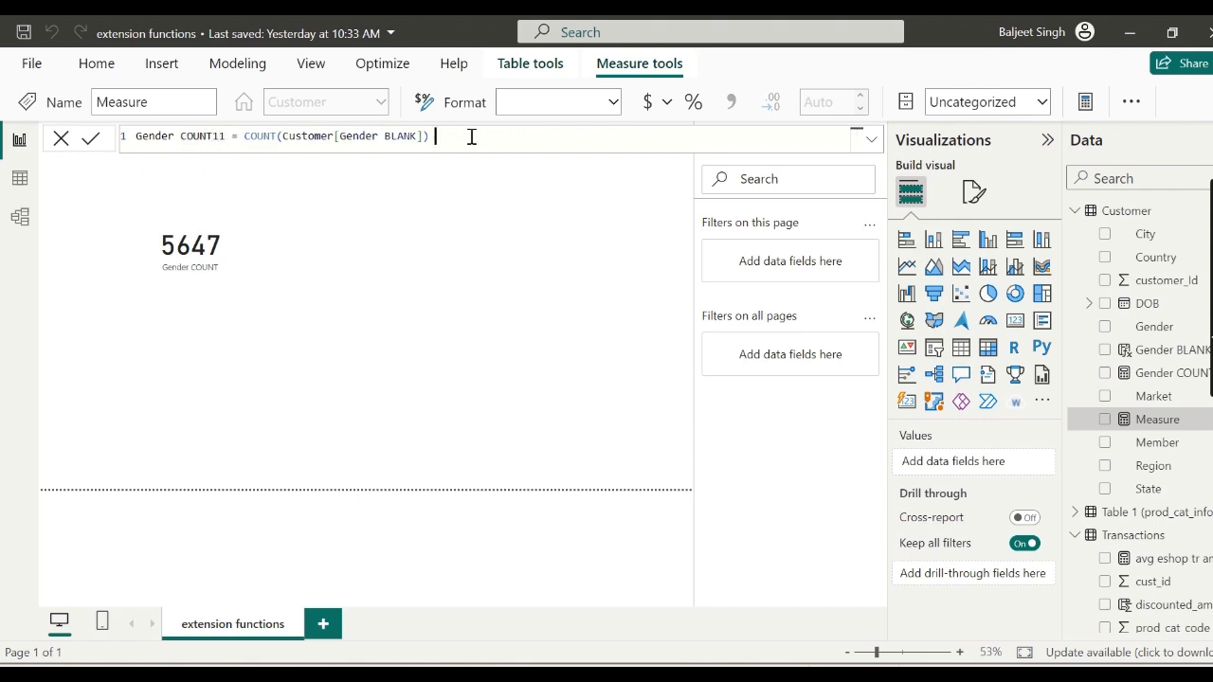
{"action": "key", "text": "Return"}
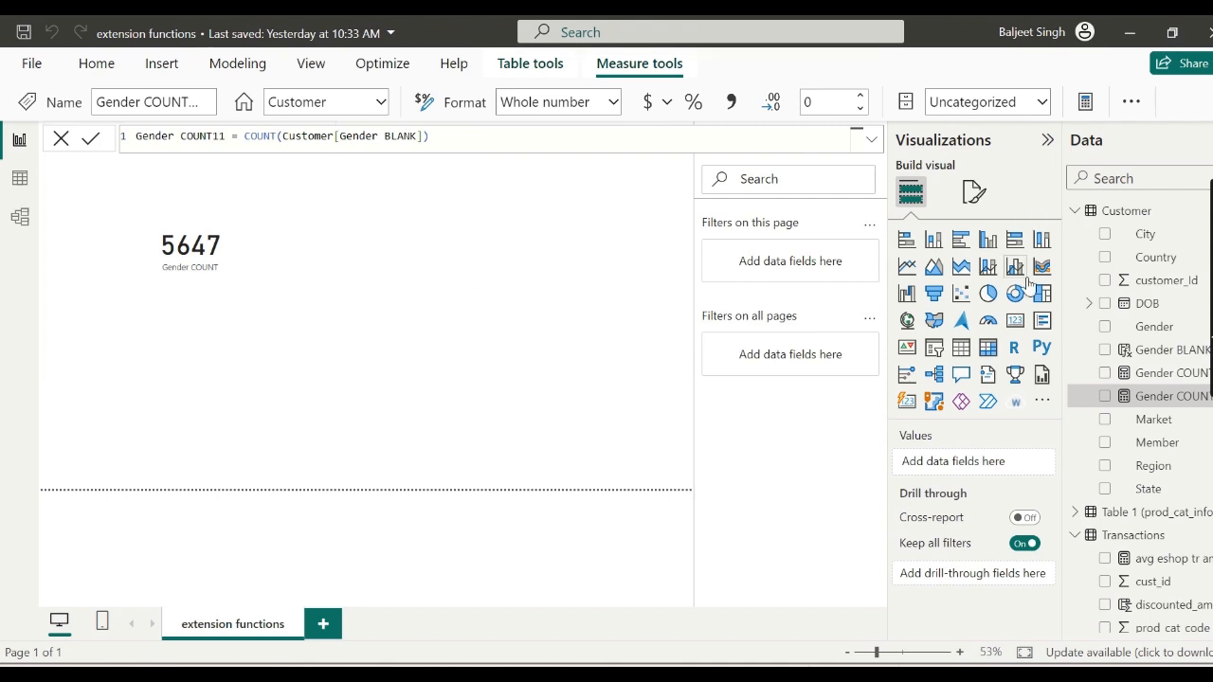
{"action": "left_click", "coordinate": [617, 331]}
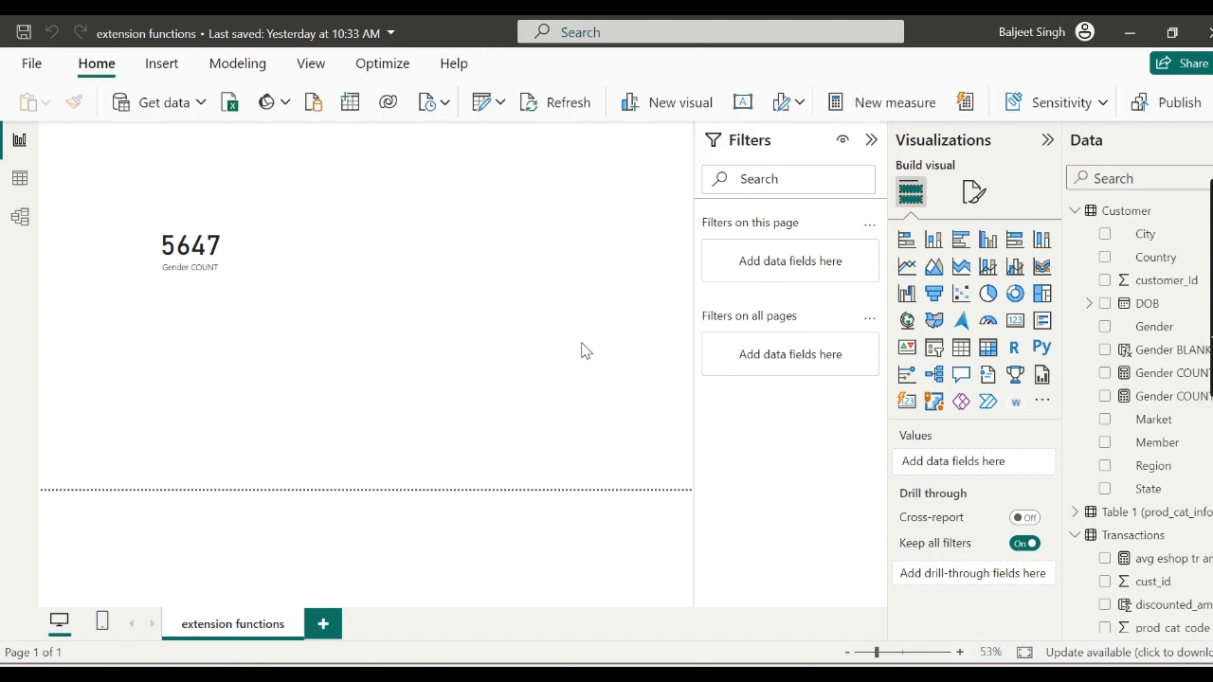
{"action": "left_click", "coordinate": [960, 374]}
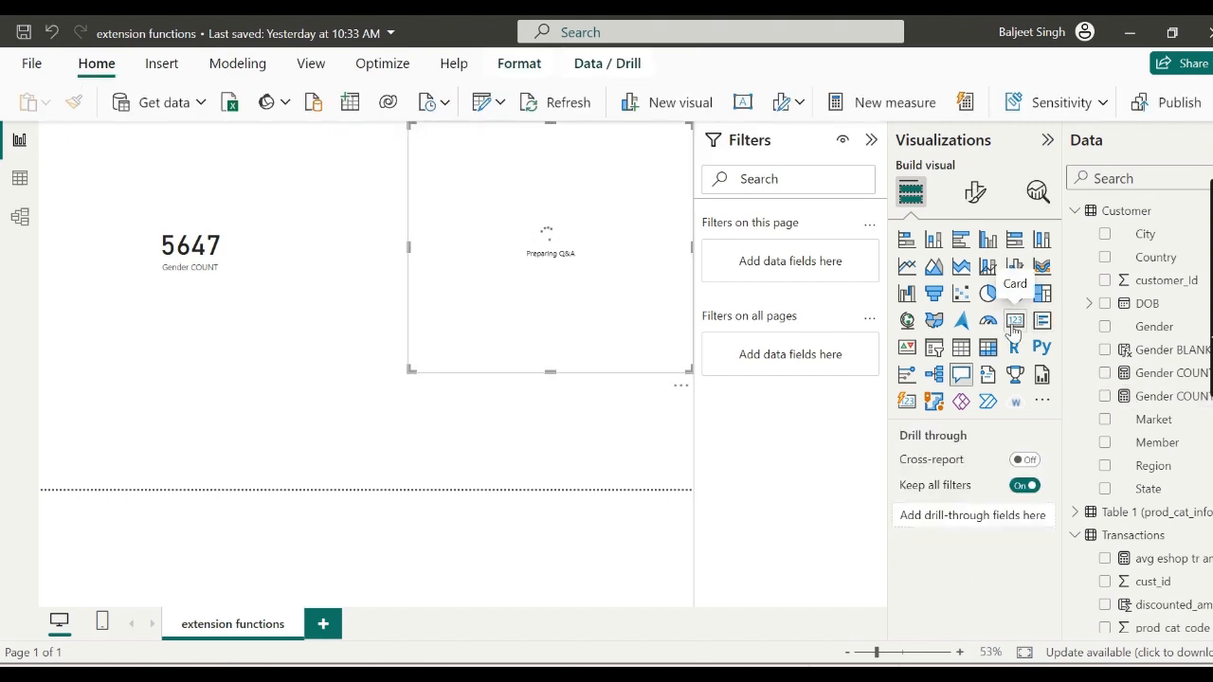
{"action": "left_click", "coordinate": [681, 385]}
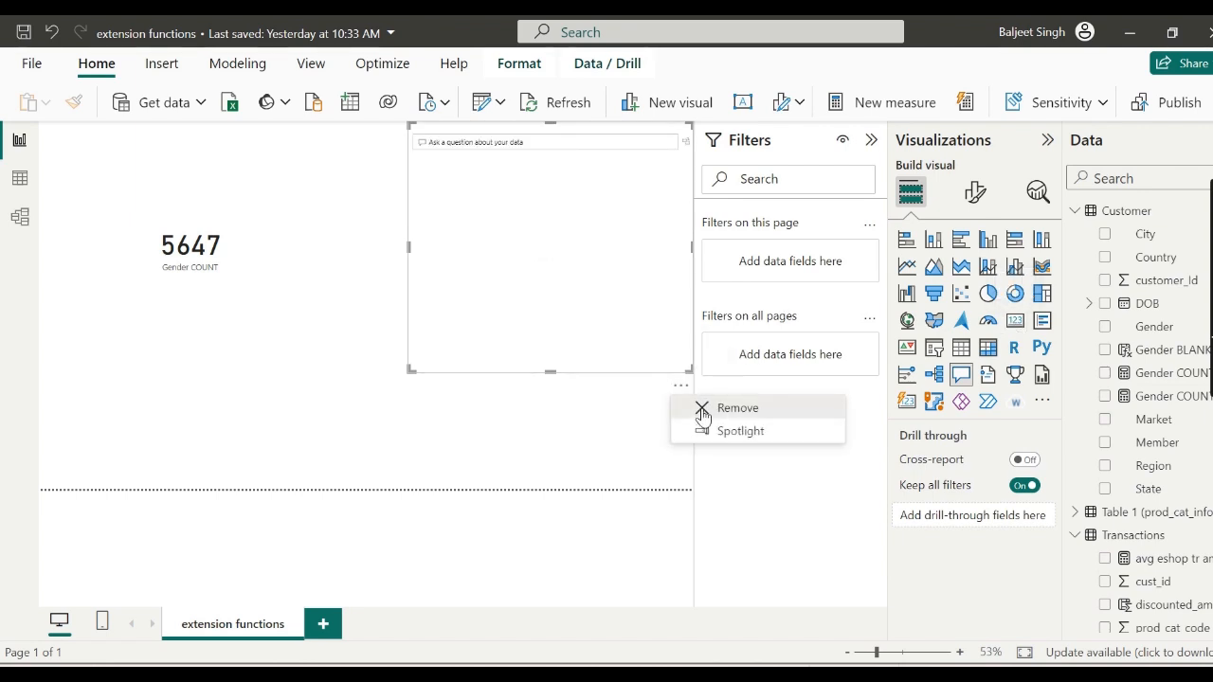
{"action": "left_click", "coordinate": [703, 412]}
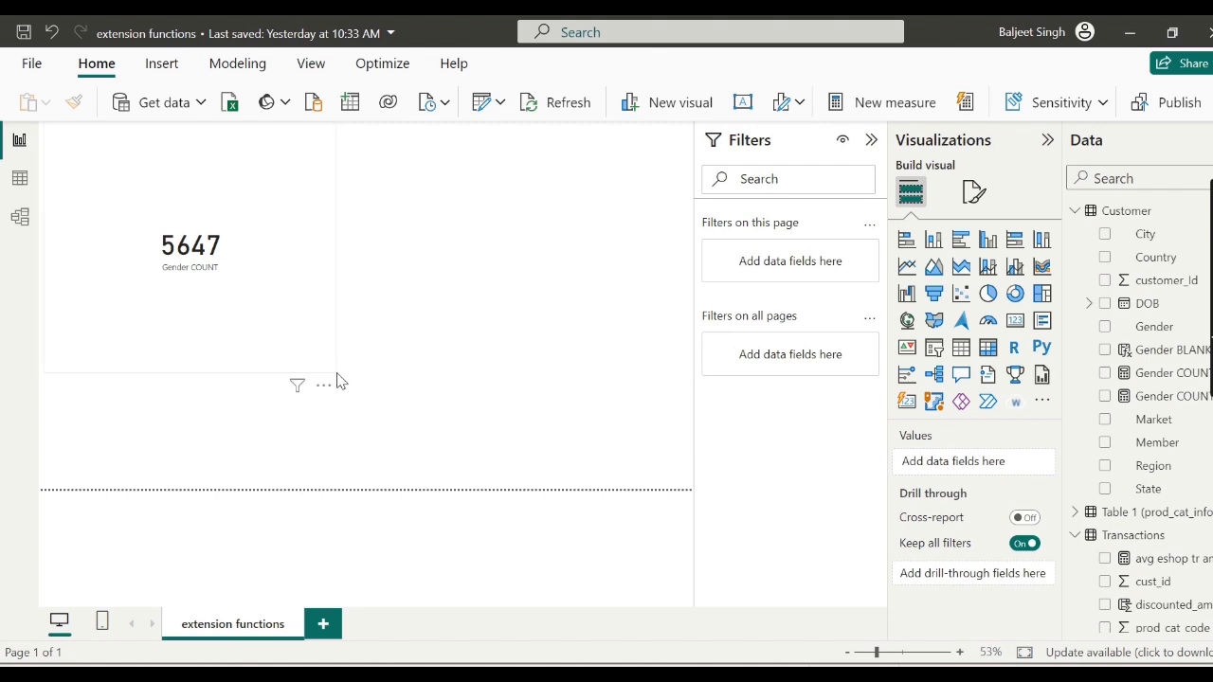
Add a second card visual to the right of the Gender COUNT card and assign the Gender COUNT11 measure as its field
{"action": "left_click", "coordinate": [303, 220]}
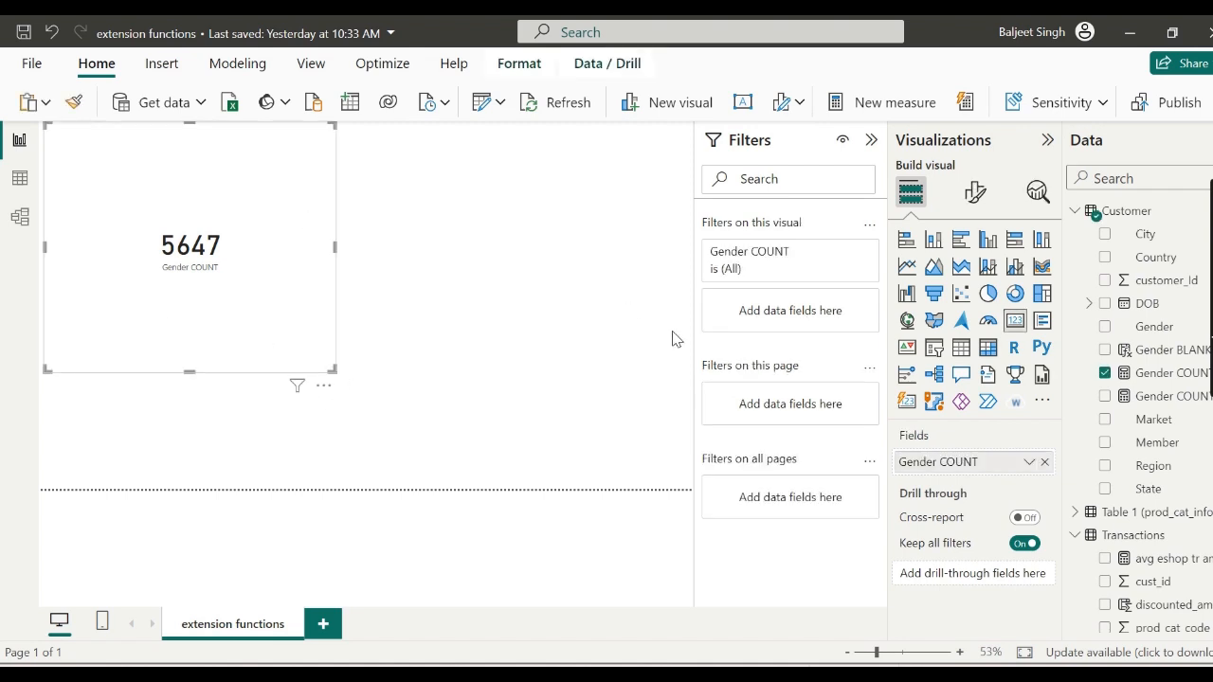
{"action": "left_click", "coordinate": [512, 289]}
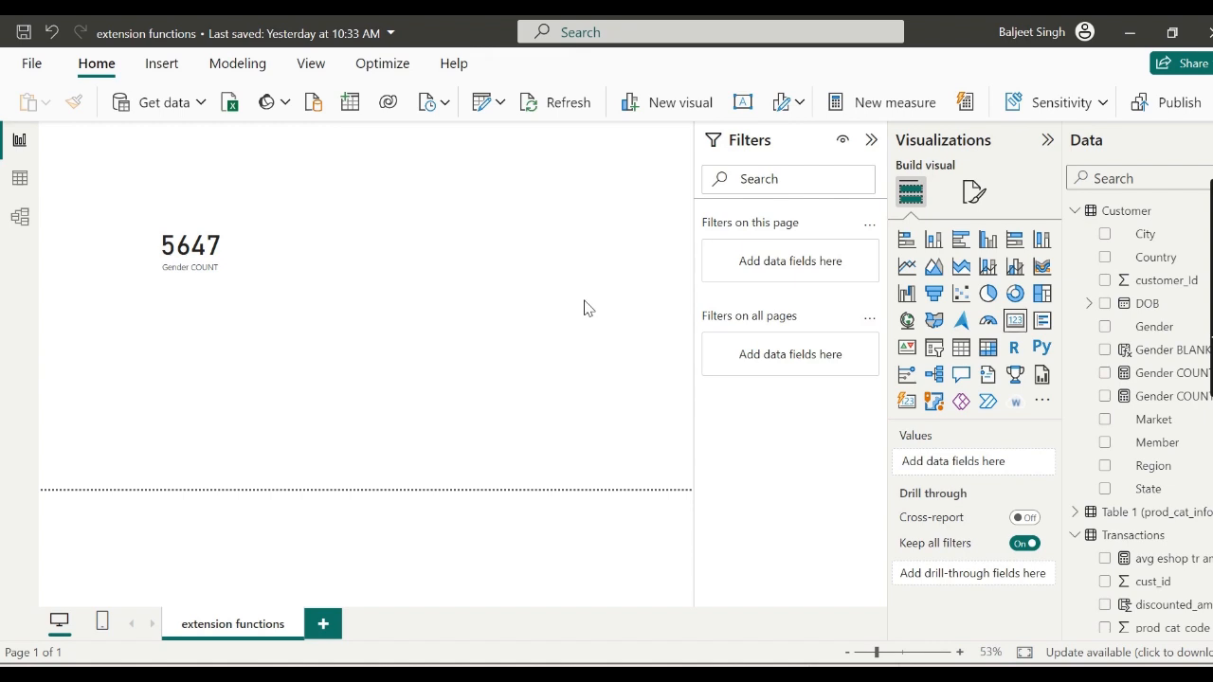
{"action": "left_click", "coordinate": [1015, 321]}
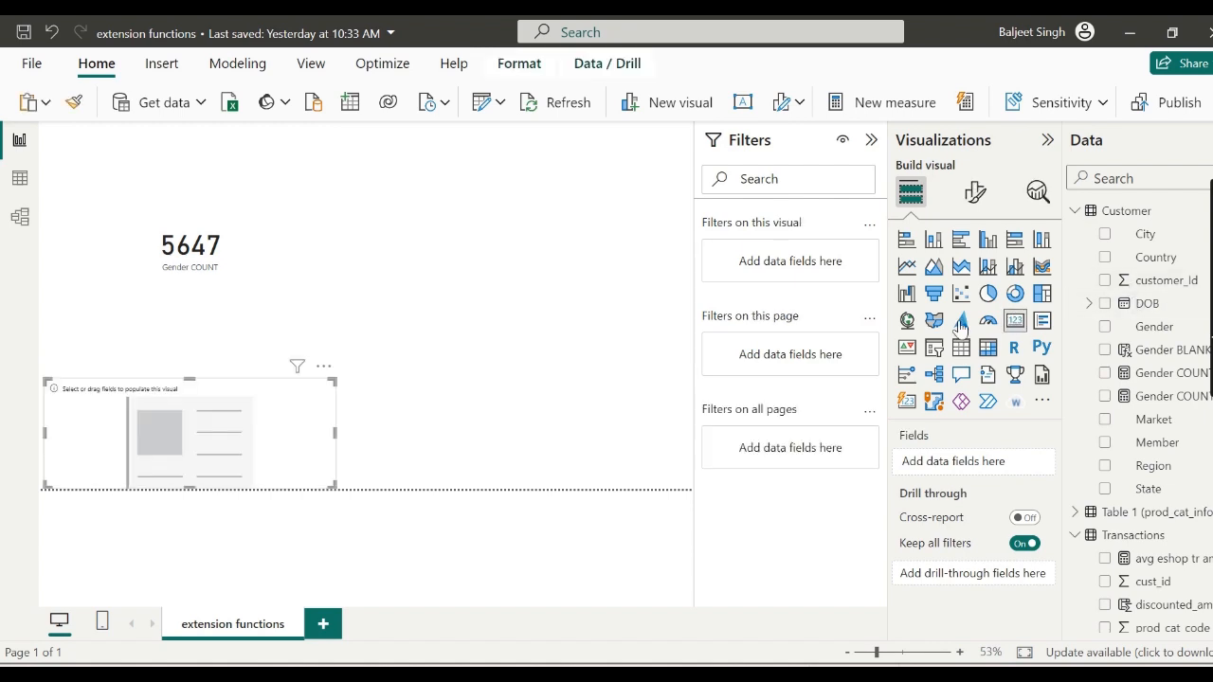
{"action": "left_click_drag", "start_coordinate": [265, 438], "coordinate": [609, 228]}
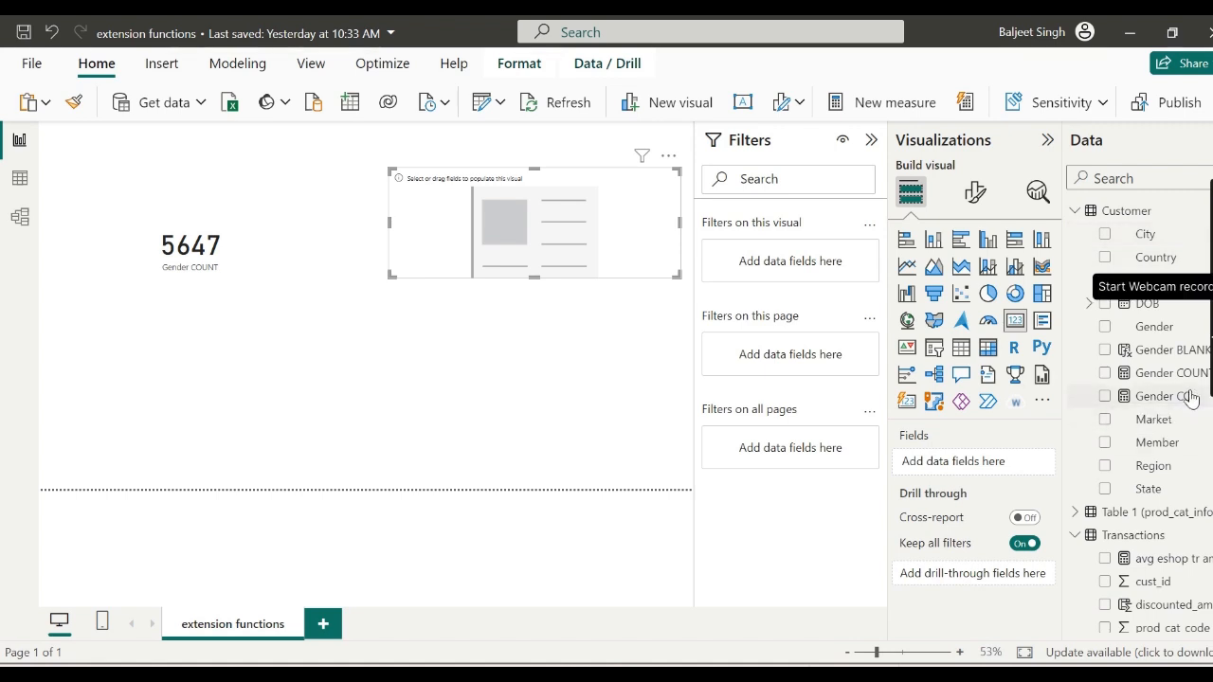
{"action": "left_click_drag", "start_coordinate": [1190, 396], "coordinate": [977, 462]}
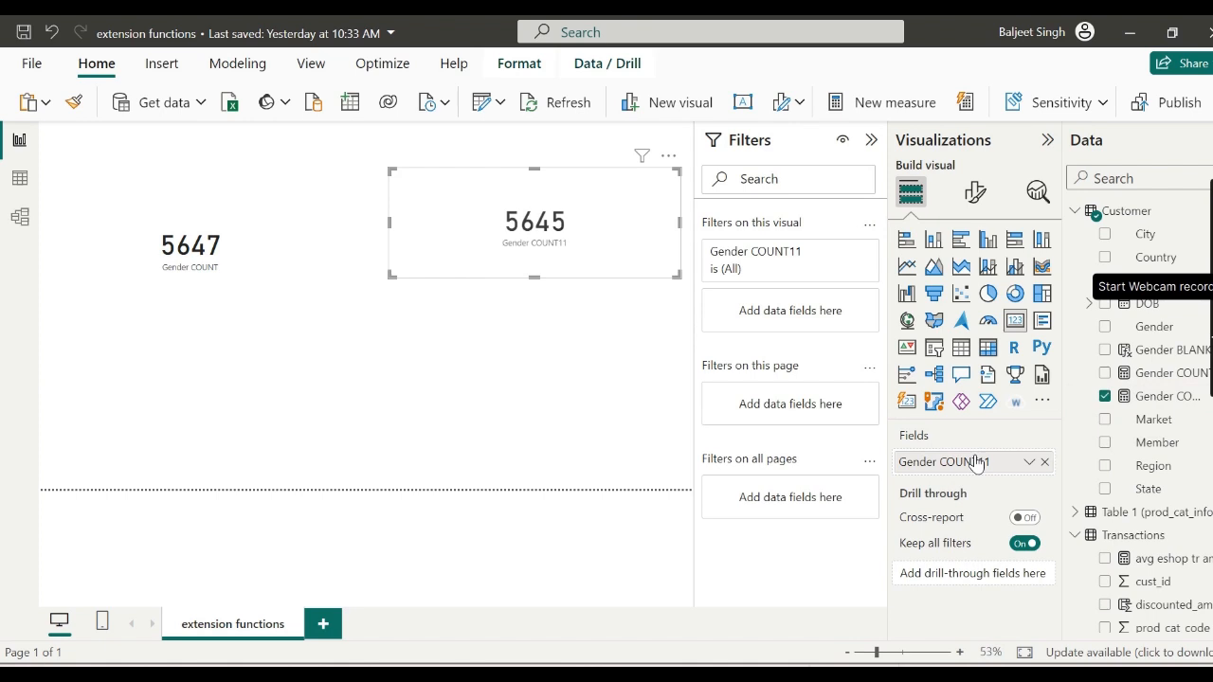